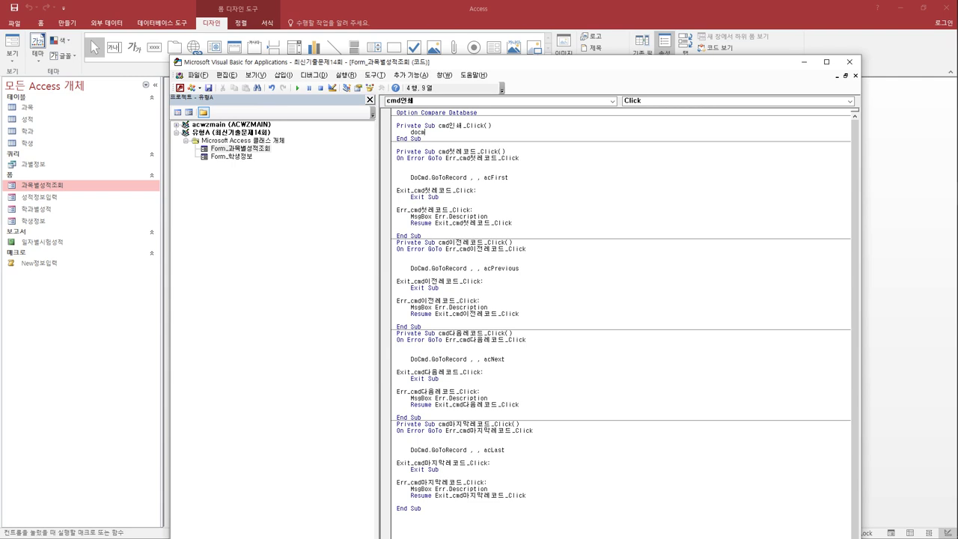
# In the cmd인쇄_Click procedure, write a DoCmd.OpenReport call for the "일자별시험성적" report
pyautogui.write('p')
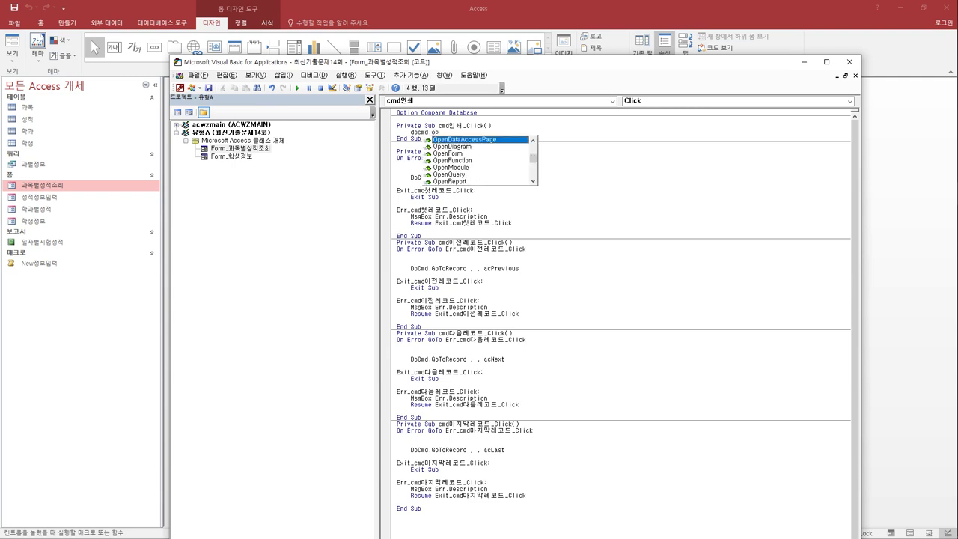
pyautogui.write('enfr')
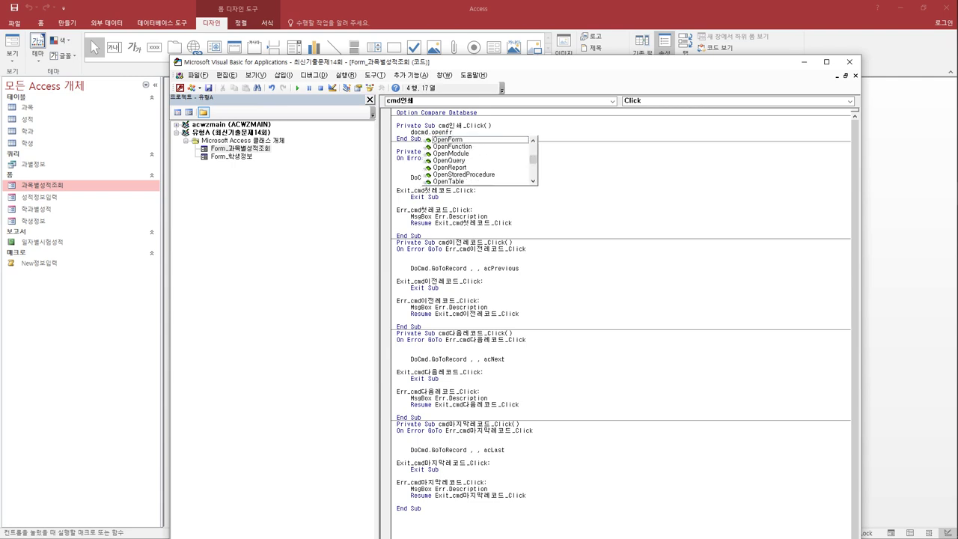
pyautogui.press('BackSpace')
pyautogui.press('BackSpace')
pyautogui.write('re')
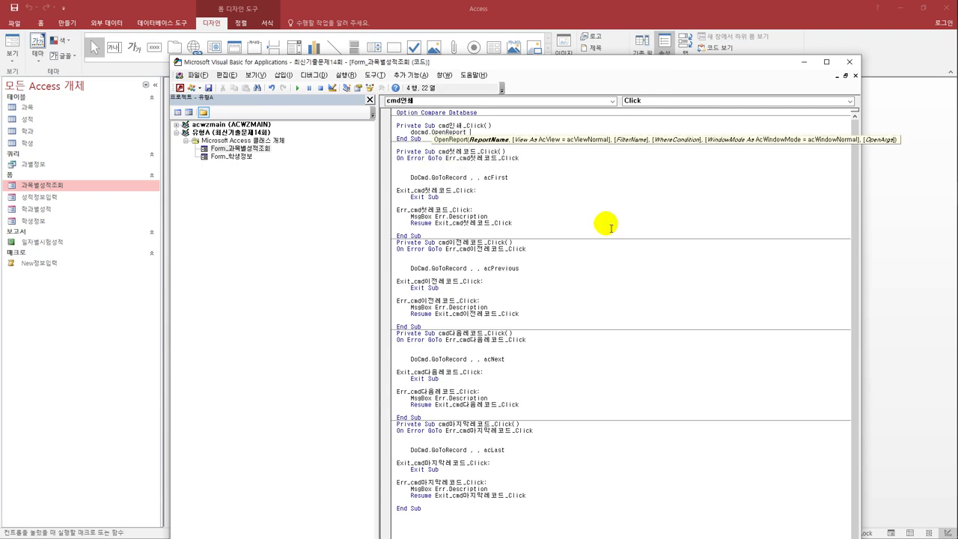
pyautogui.write(' "일자별')
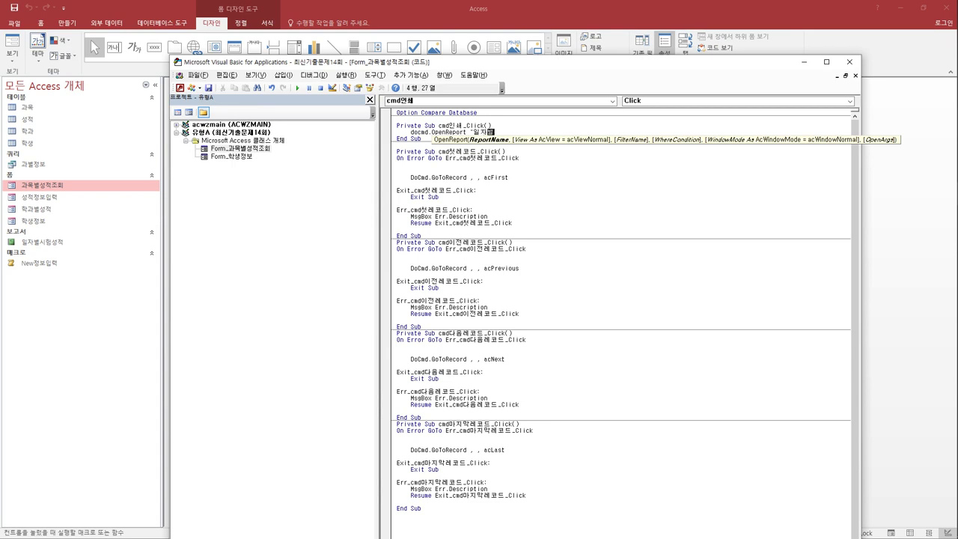
pyautogui.write('시험성적",')
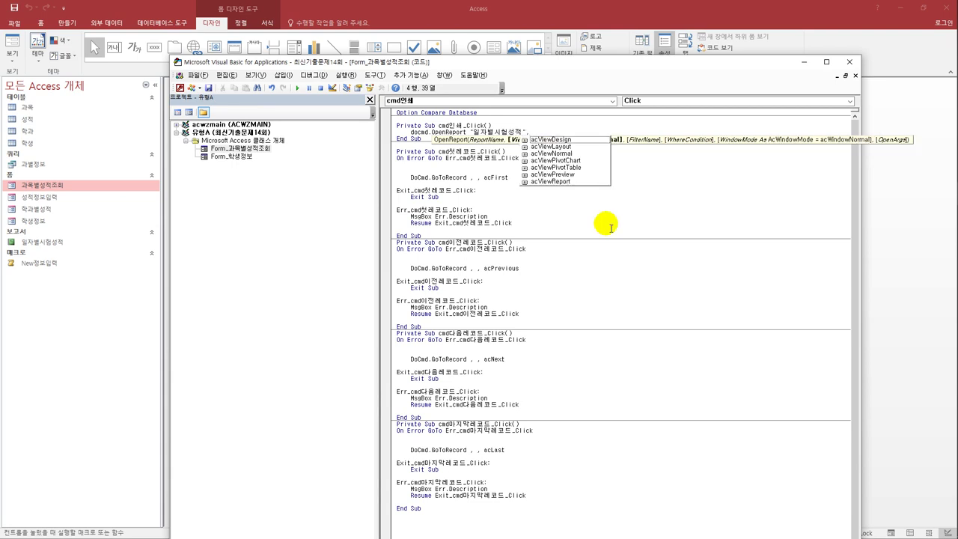
# Complete the OpenReport statement with acViewPreview as its view argument
pyautogui.press('Down')
pyautogui.press('Down')
pyautogui.press('Down')
pyautogui.press('Down')
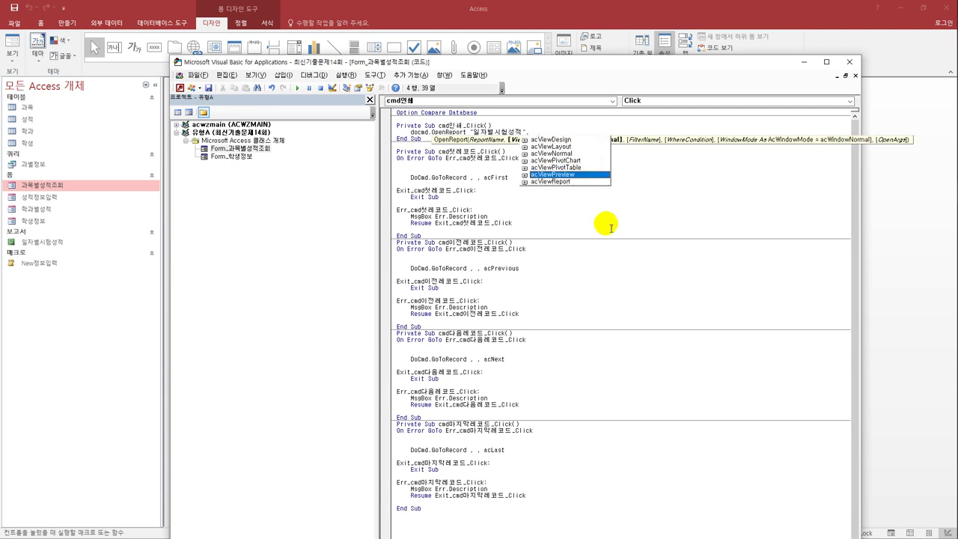
pyautogui.press('Tab')
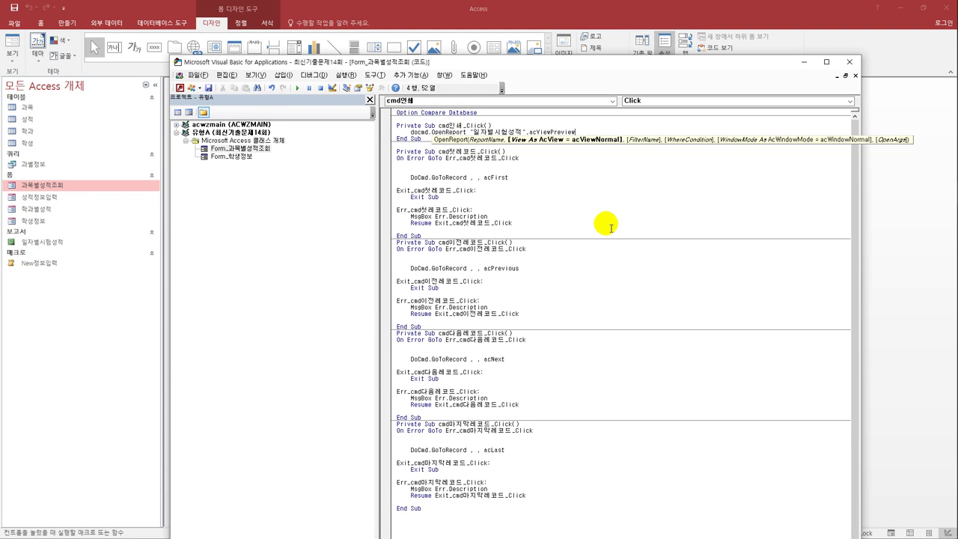
pyautogui.click(612, 201)
# Close the code editor, then save and close the 과목별성적조회 form
pyautogui.click(849, 62)
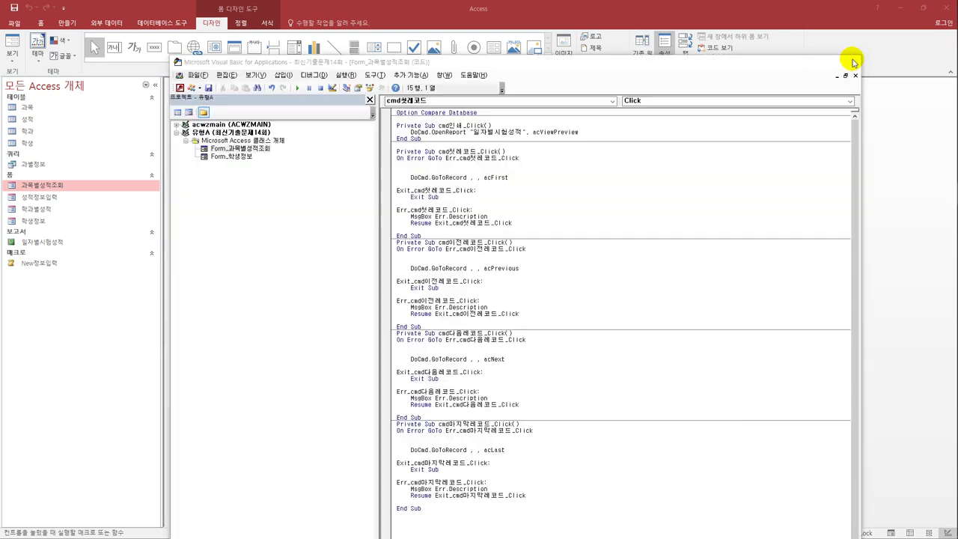
pyautogui.click(12, 11)
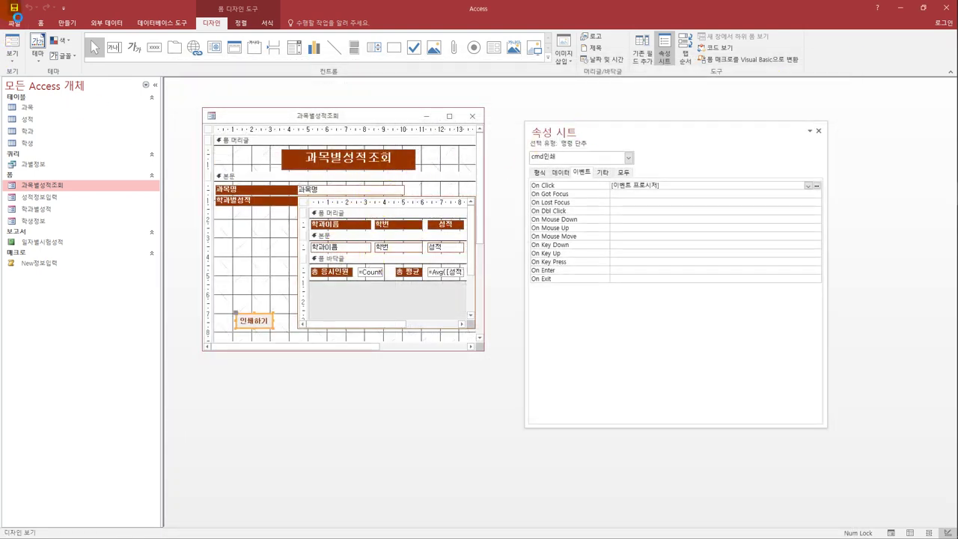
pyautogui.click(472, 116)
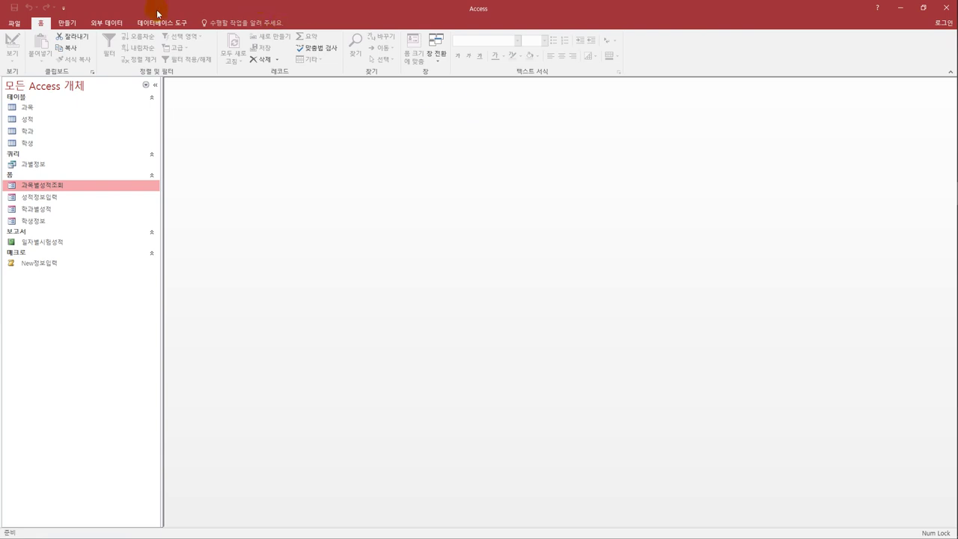
# Create a query in design view from the 과목 table, add the 과목코드 field and make it an update query
pyautogui.click(67, 25)
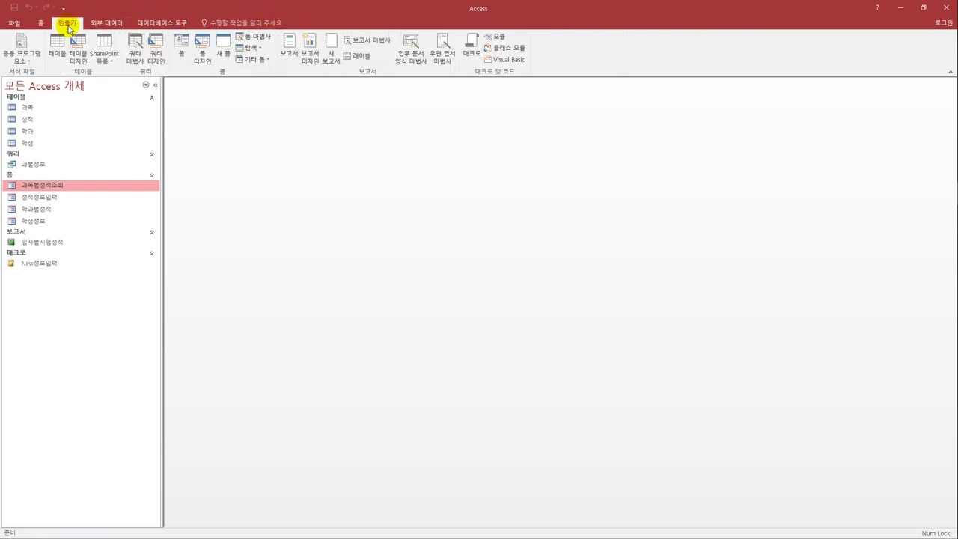
pyautogui.click(156, 57)
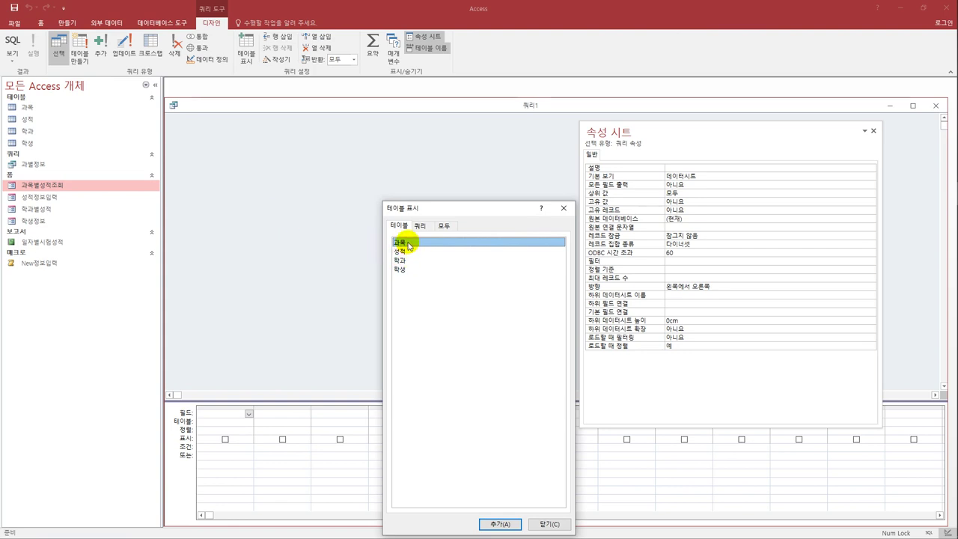
pyautogui.doubleClick(407, 244)
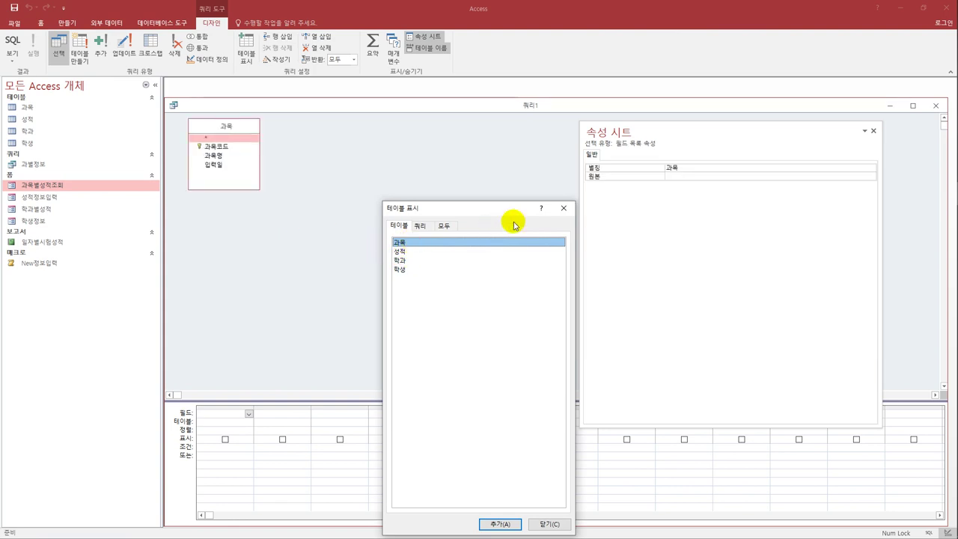
pyautogui.click(563, 213)
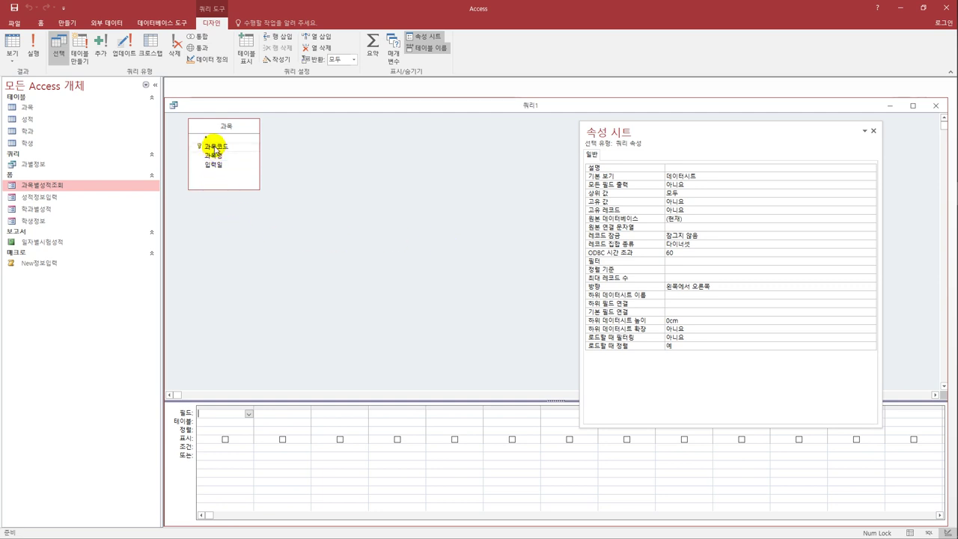
pyautogui.doubleClick(215, 147)
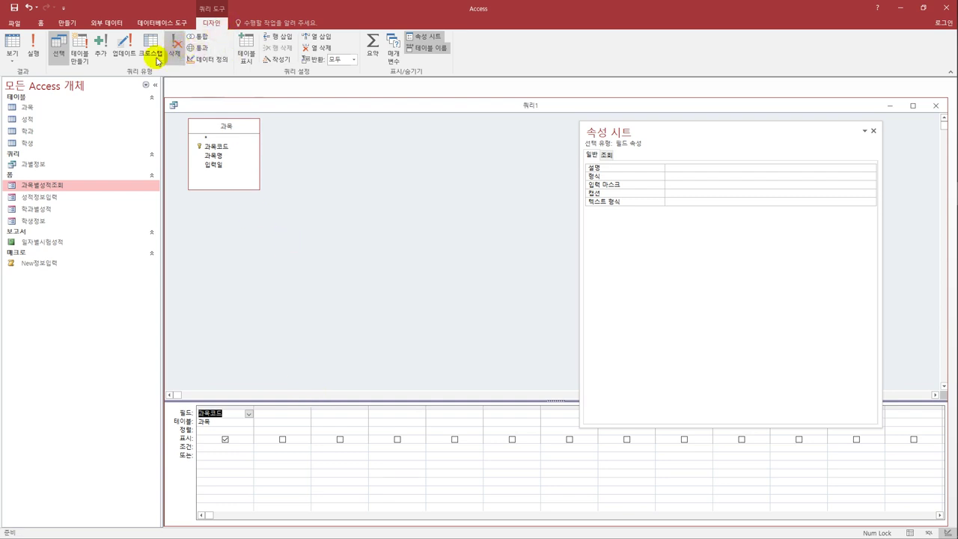
pyautogui.click(127, 62)
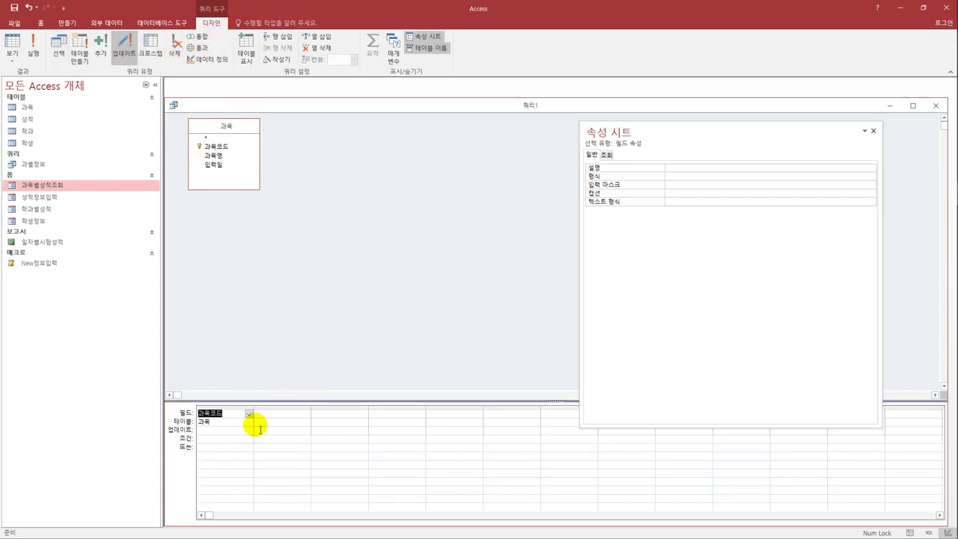
# Change the 과목코드 field to the expression Right([과목코드],1) and widen its column to fit
pyautogui.click(199, 413)
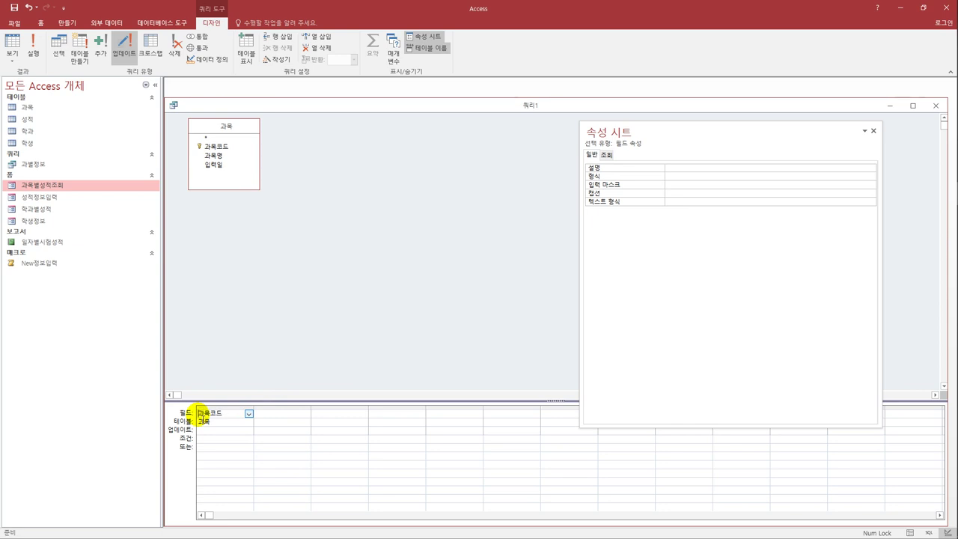
pyautogui.write('right(')
pyautogui.write('[')
pyautogui.write('],1')
pyautogui.write(')')
pyautogui.press('Return')
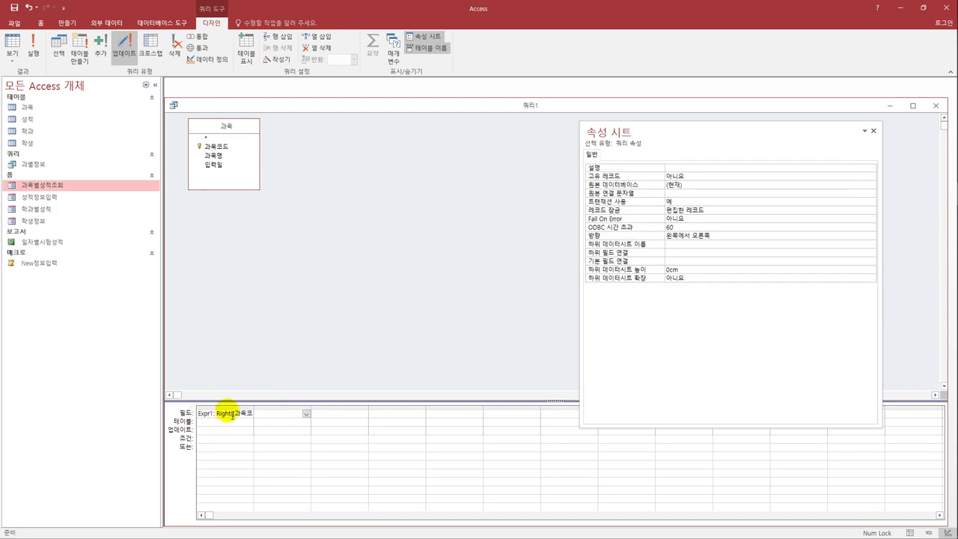
pyautogui.moveTo(253, 413); pyautogui.dragTo(301, 413)
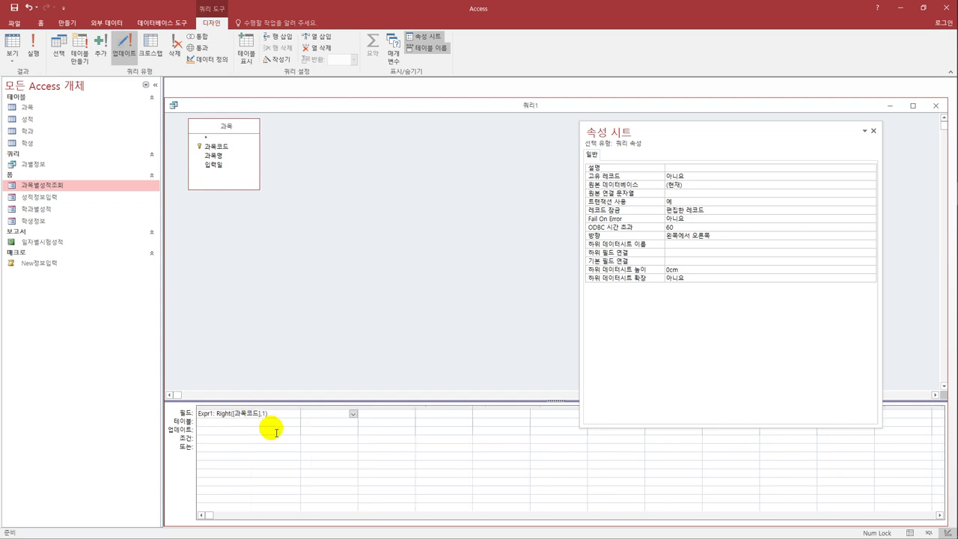
# Set the criterion of the Right([과목코드],1) column to "3"
pyautogui.click(225, 440)
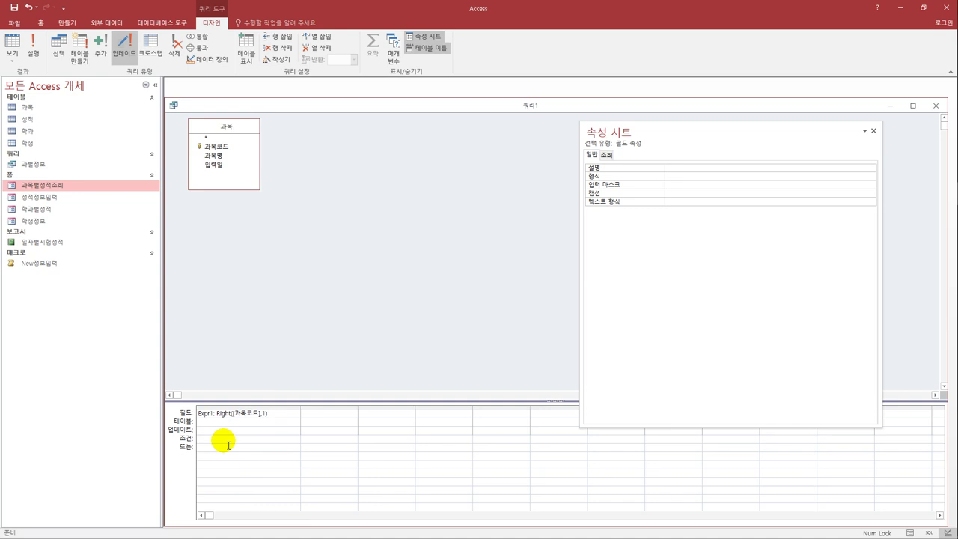
pyautogui.write('3')
pyautogui.press('BackSpace')
pyautogui.write("'3")
# Add the 과목명 field to the query and set its update value to [과목명] & "(휴강)"
pyautogui.click(310, 413)
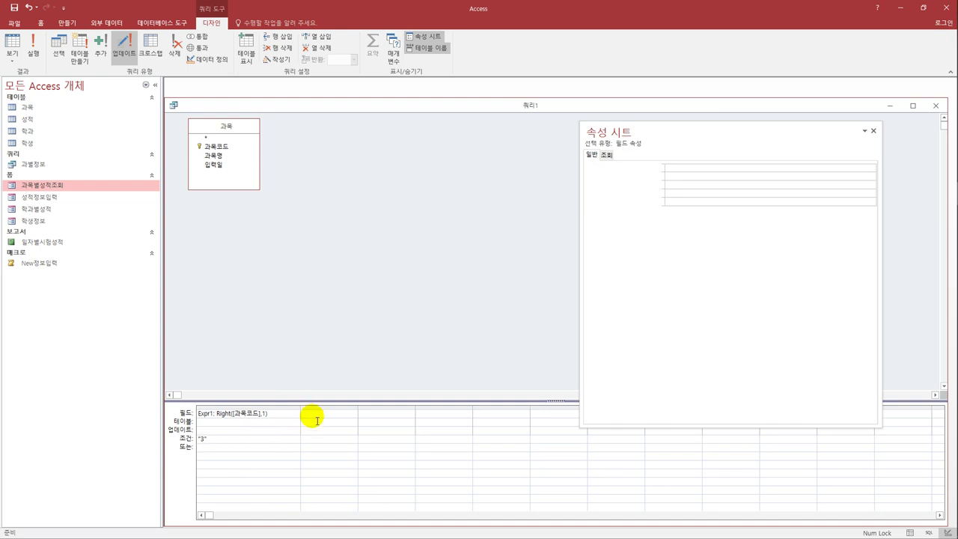
pyautogui.doubleClick(221, 155)
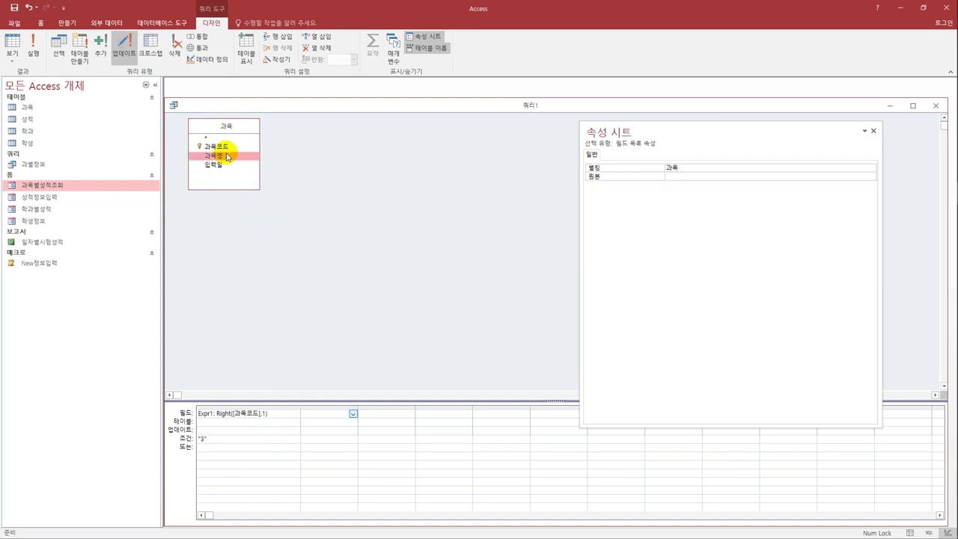
pyautogui.click(313, 430)
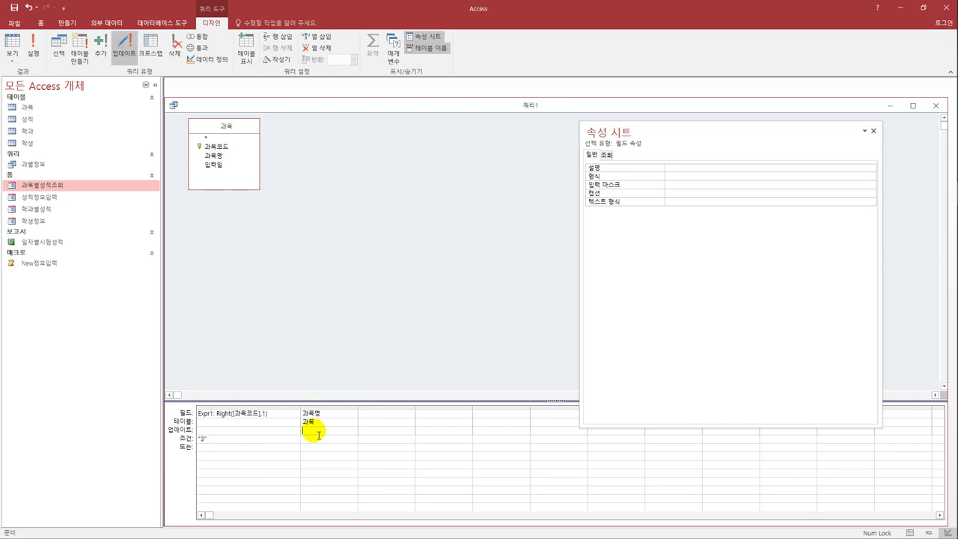
pyautogui.write('[과목명] & (휴강)"')
pyautogui.press('Tab')
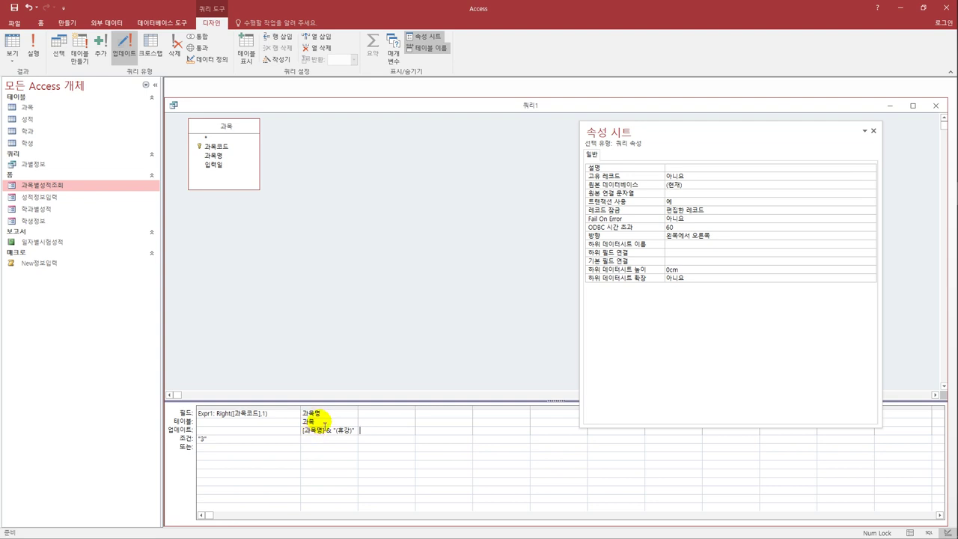
pyautogui.click(335, 438)
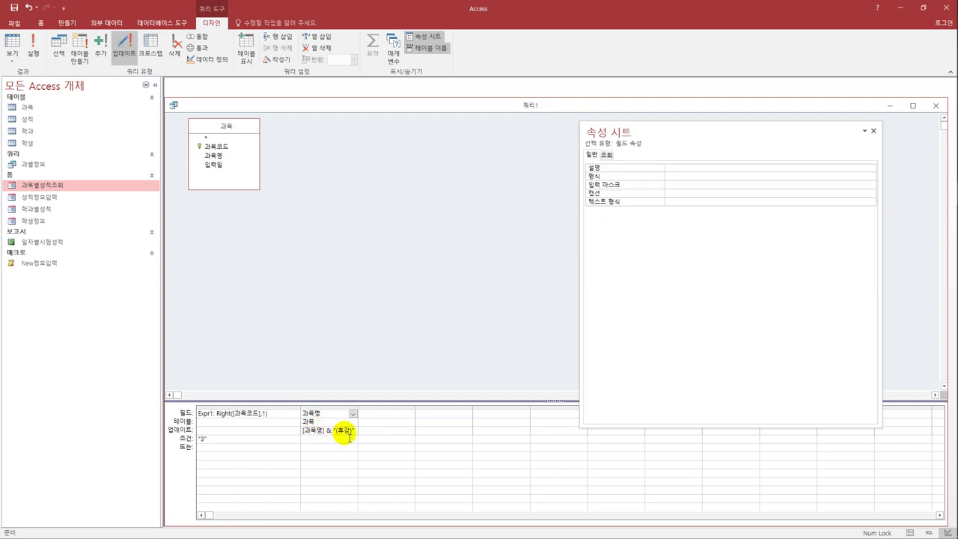
pyautogui.click(220, 442)
pyautogui.write('"')
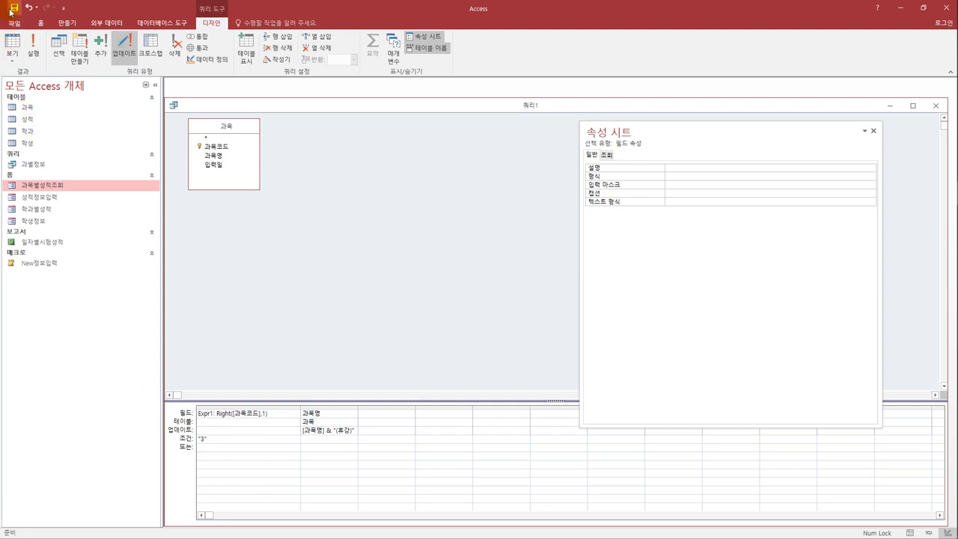
# Save the query as 과목명수정, run it accepting the record update, and close it
pyautogui.click(12, 11)
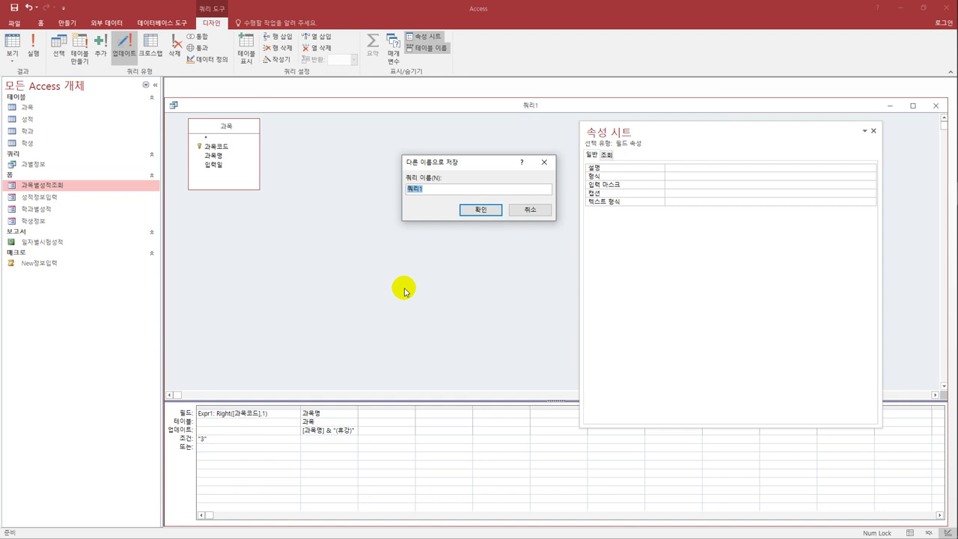
pyautogui.write('과목명수정')
pyautogui.click(469, 215)
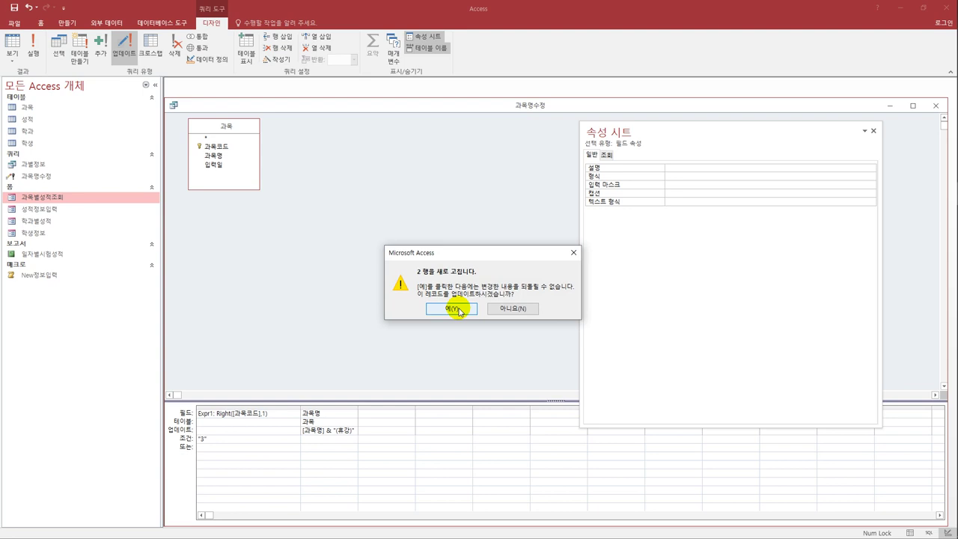
pyautogui.click(458, 310)
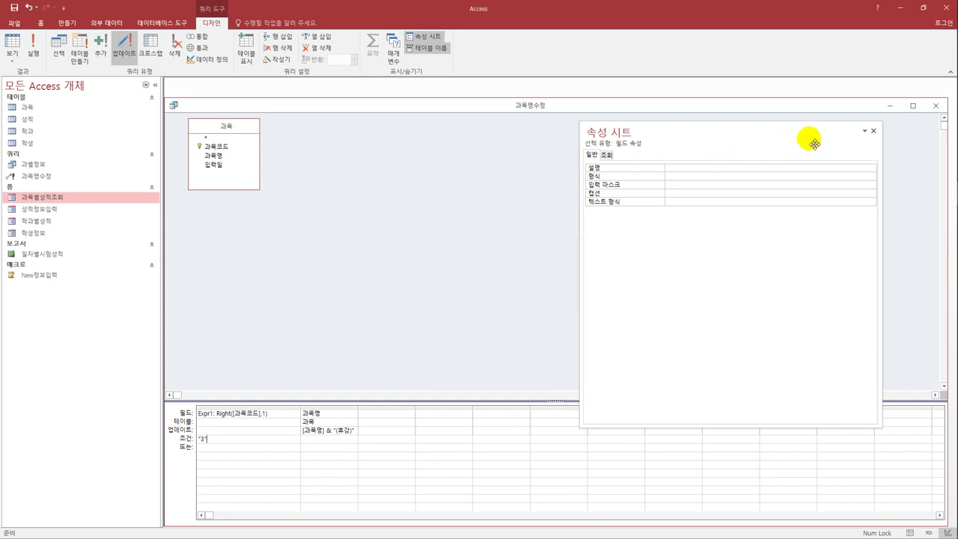
pyautogui.click(934, 107)
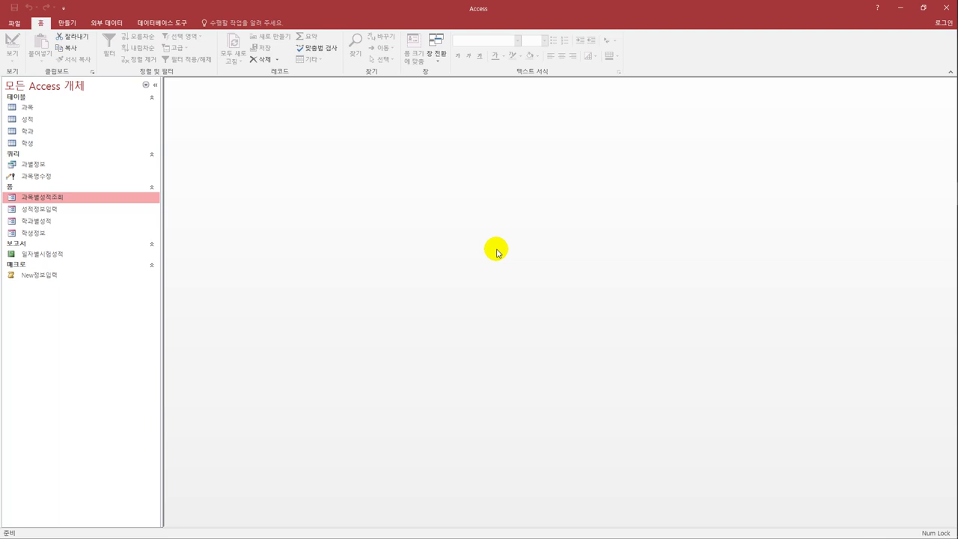
# Start a Find Unmatched Query wizard with 과목 as the result table and 성적 as the related table
pyautogui.click(80, 22)
pyautogui.click(134, 56)
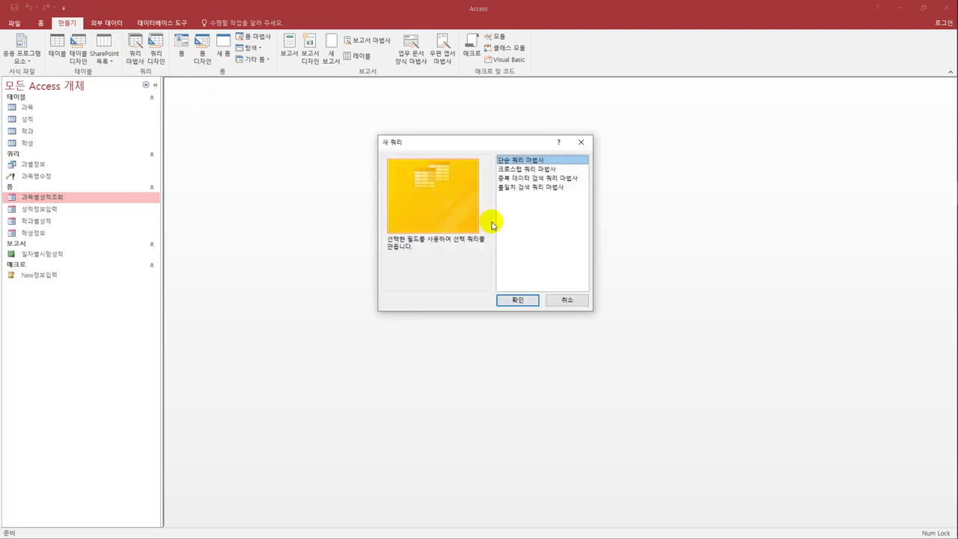
pyautogui.click(555, 190)
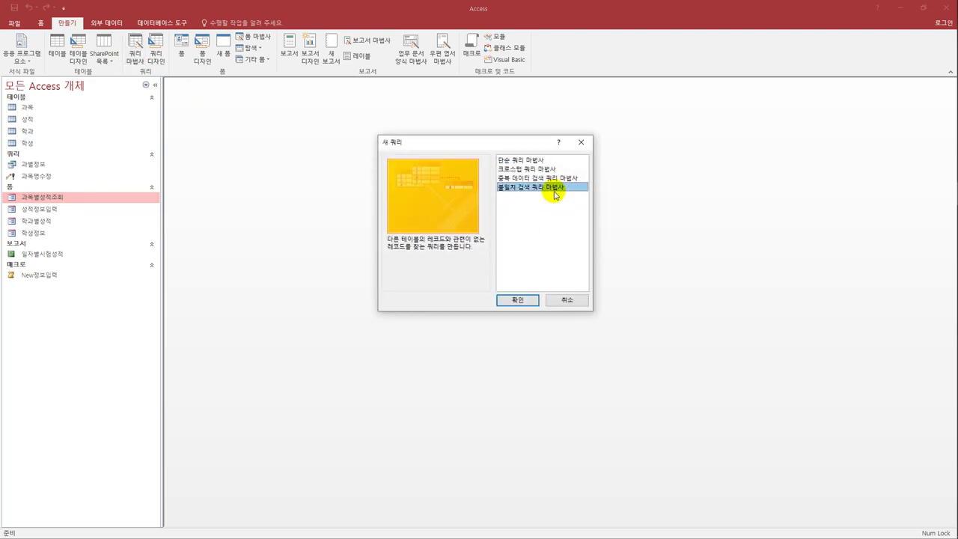
pyautogui.click(522, 300)
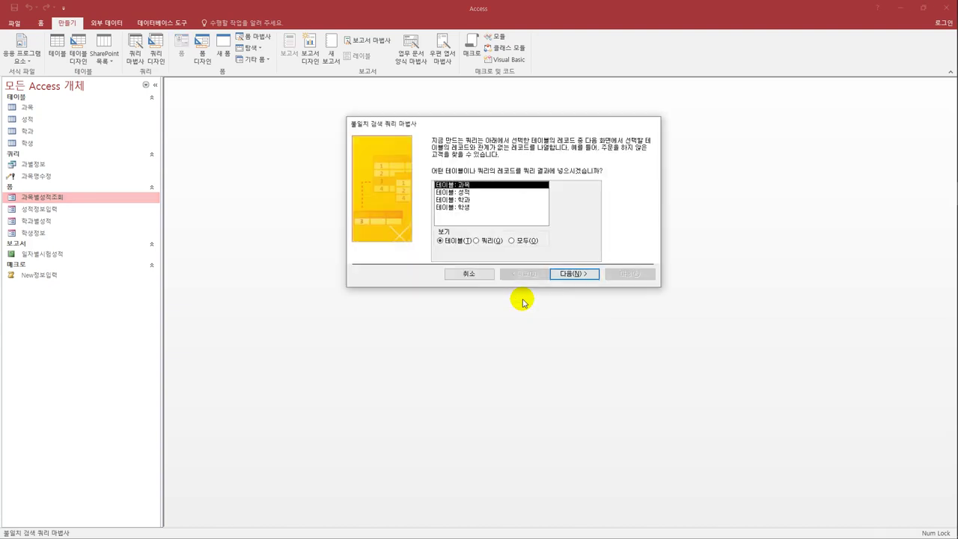
pyautogui.doubleClick(464, 185)
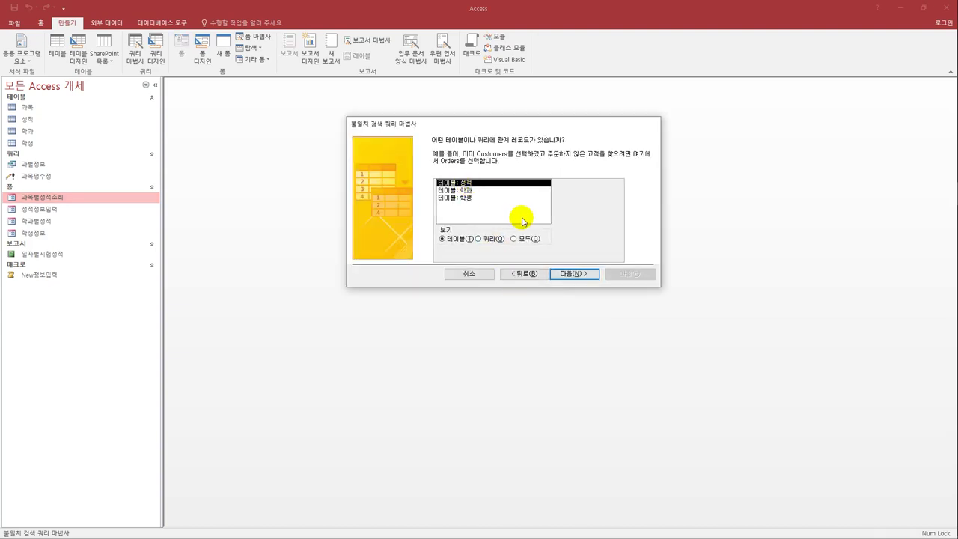
pyautogui.doubleClick(481, 186)
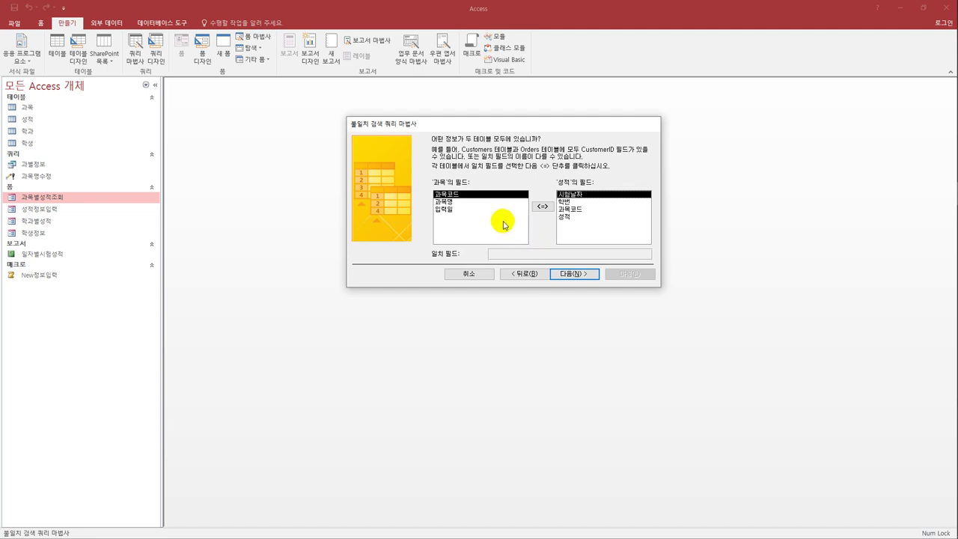
# Match the two tables on 과목코드 and include 과목코드, 과목명 and 입력일 in the unmatched query's results
pyautogui.click(567, 209)
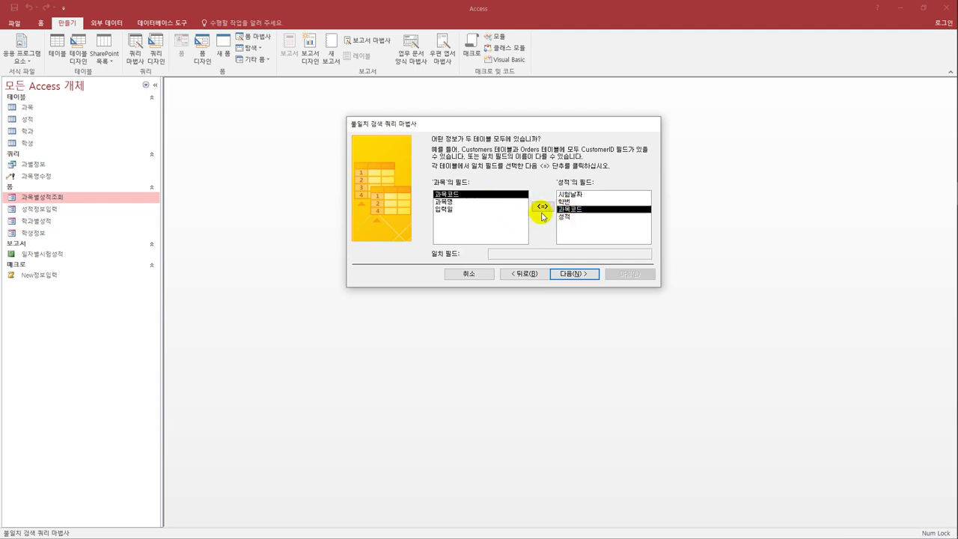
pyautogui.click(567, 274)
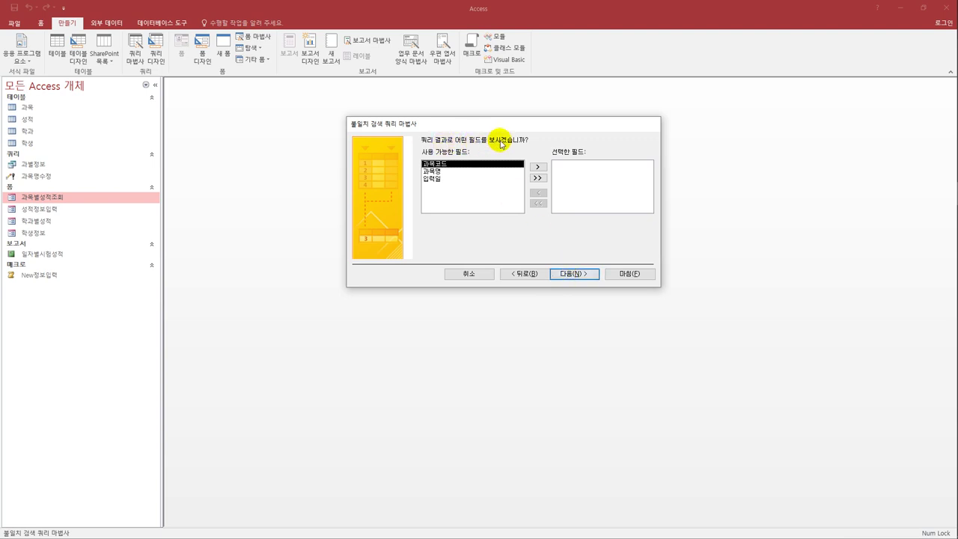
pyautogui.doubleClick(449, 164)
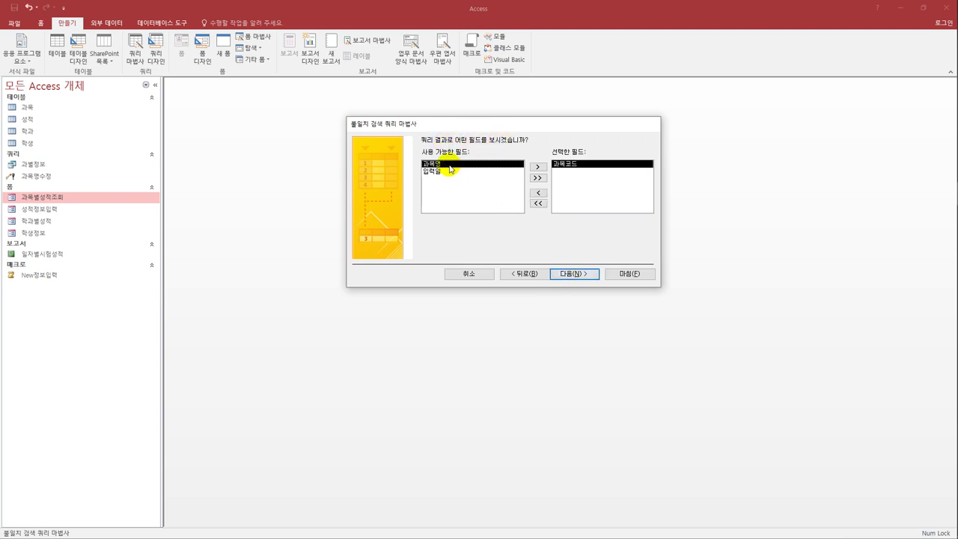
pyautogui.doubleClick(449, 166)
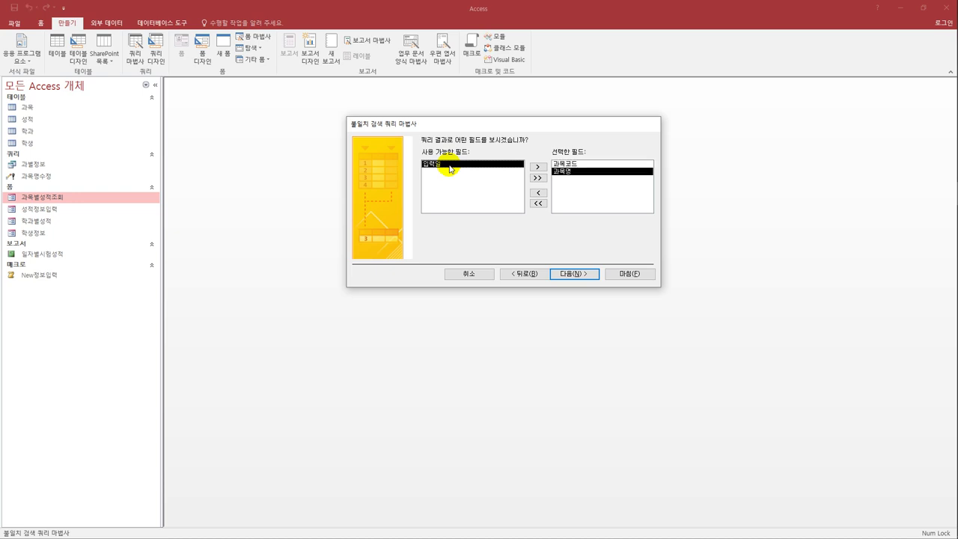
pyautogui.doubleClick(450, 166)
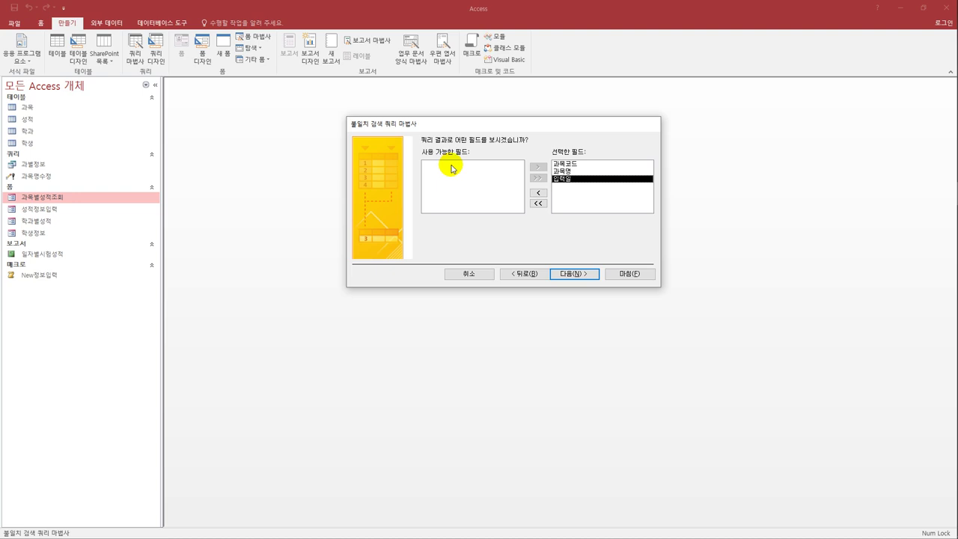
pyautogui.click(570, 273)
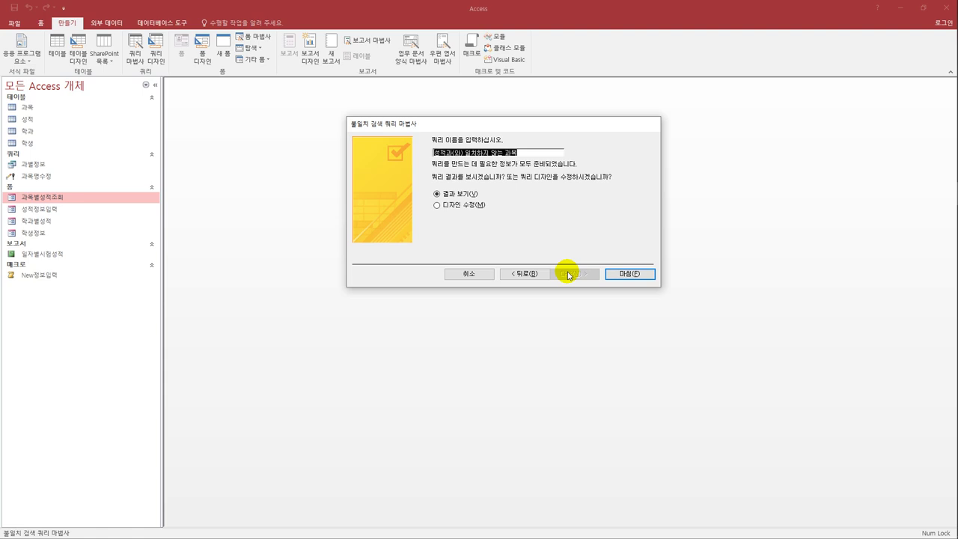
# Name the unmatched query 삭제목록, finish it in design view, check its datasheet and close it
pyautogui.write('삭제목ㄹ')
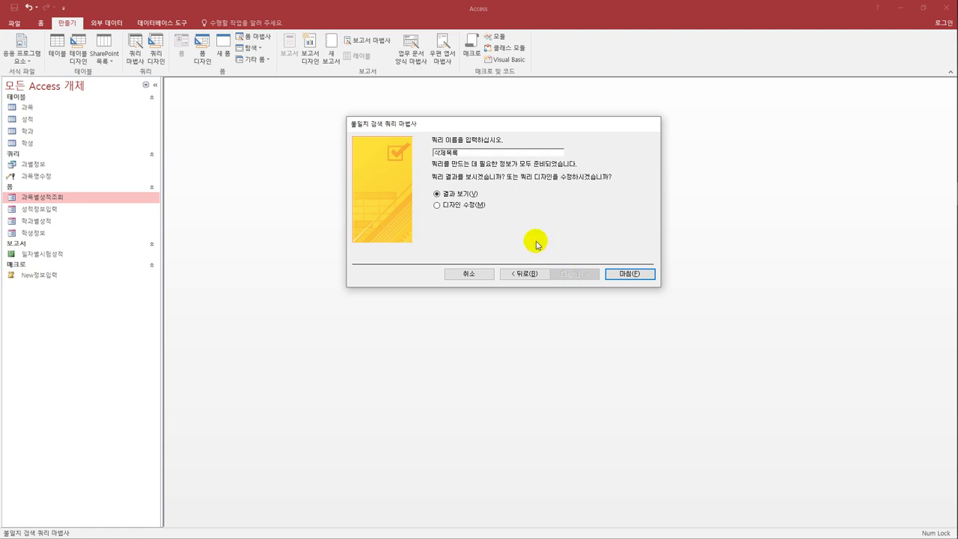
pyautogui.click(465, 210)
pyautogui.click(629, 273)
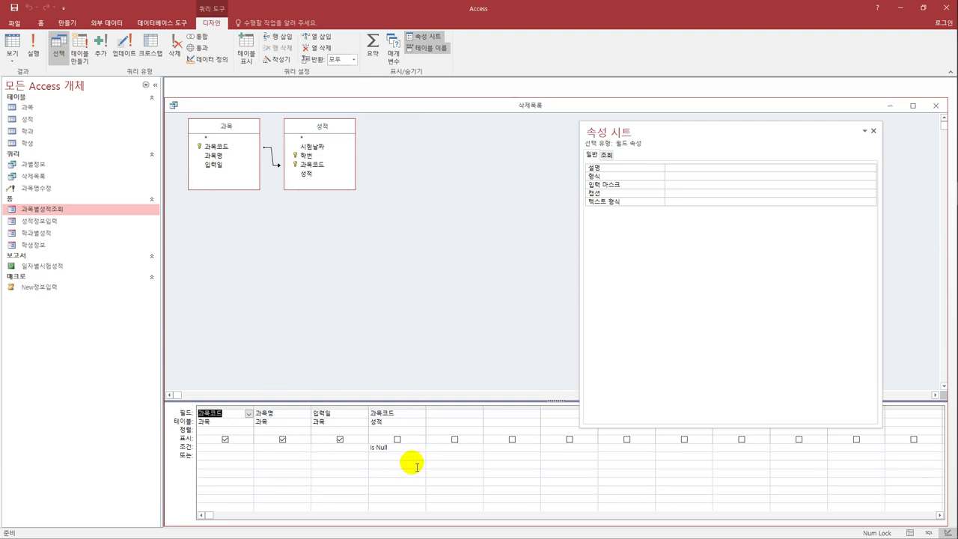
pyautogui.click(12, 41)
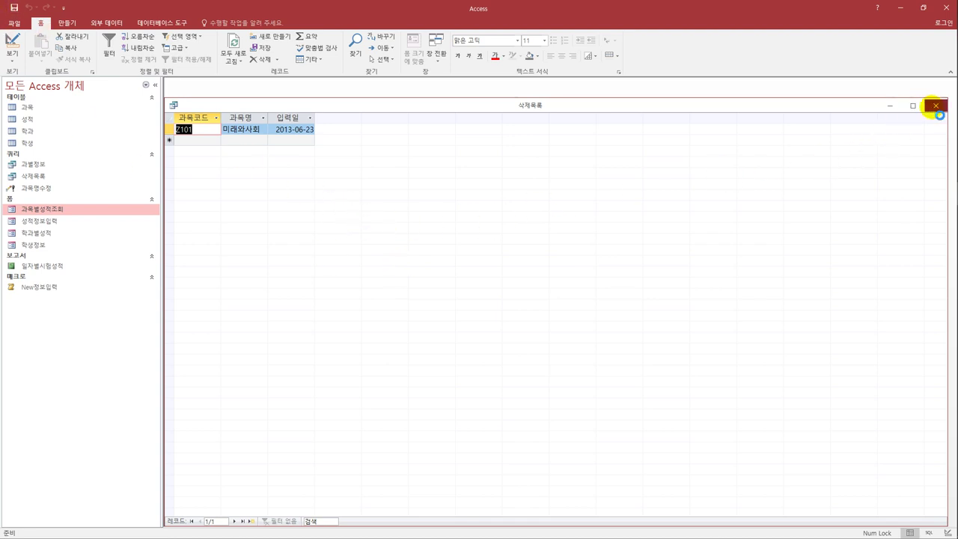
pyautogui.click(935, 106)
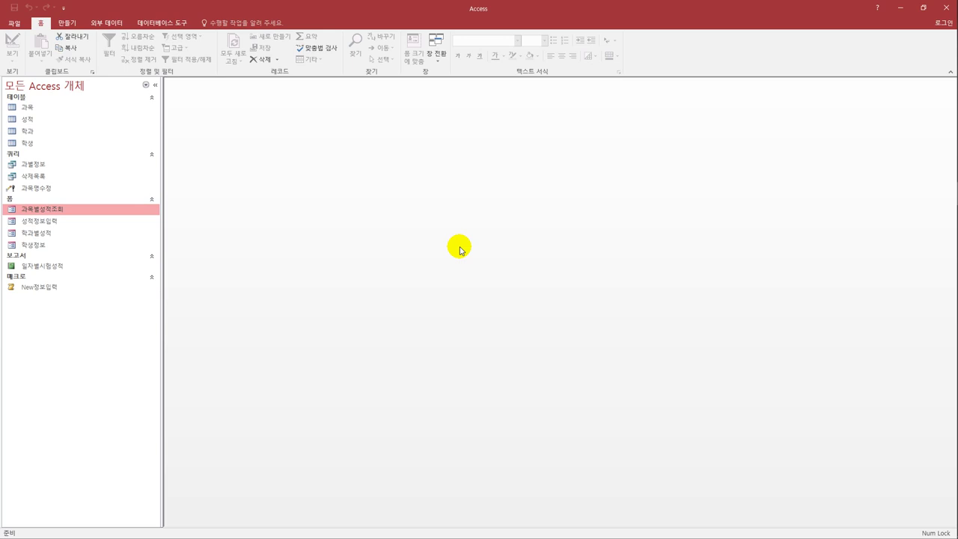
# Start a Crosstab Query wizard based on the 과별정보 query
pyautogui.click(72, 30)
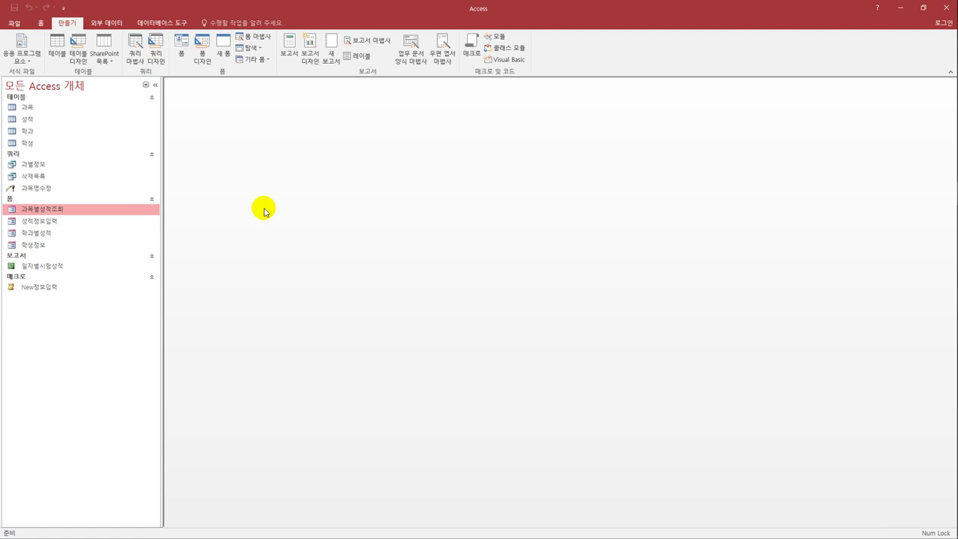
pyautogui.click(135, 51)
pyautogui.click(533, 169)
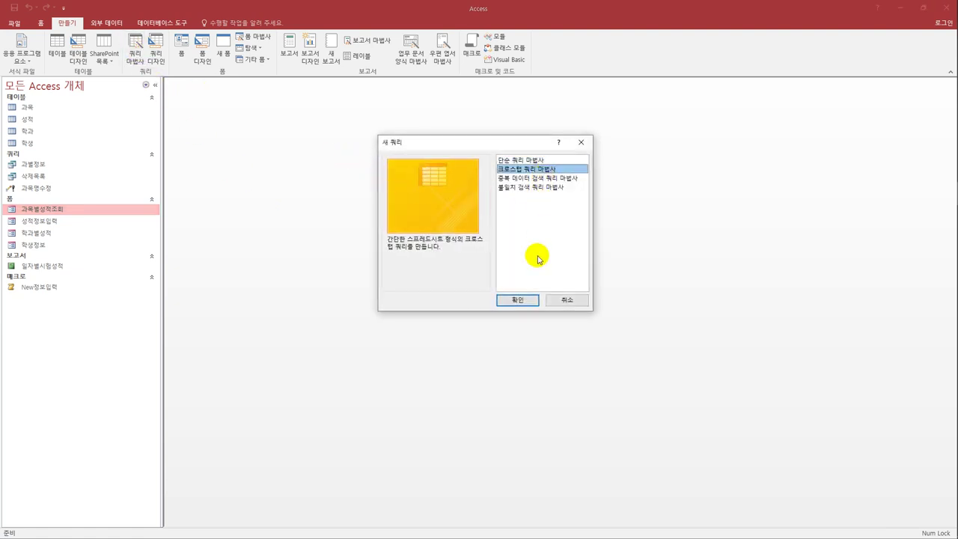
pyautogui.click(529, 300)
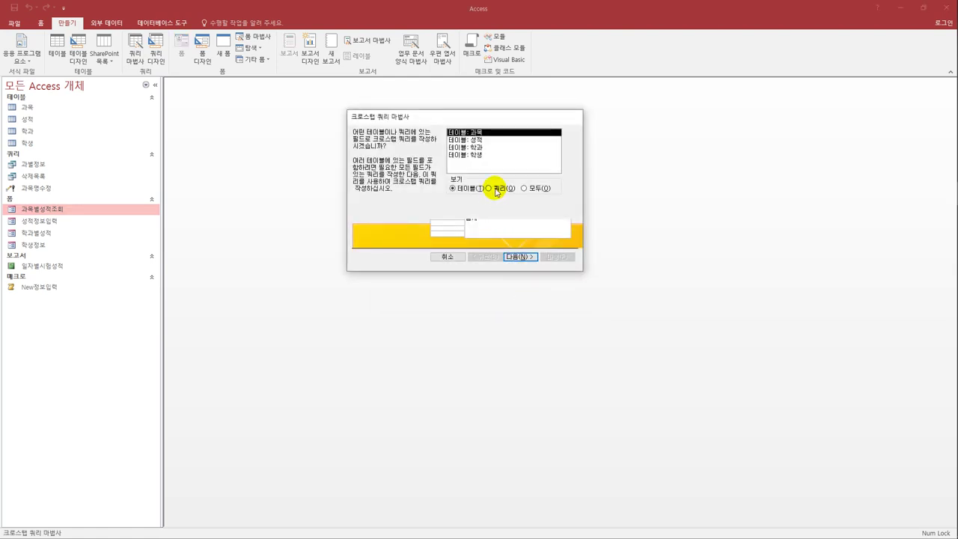
pyautogui.click(495, 190)
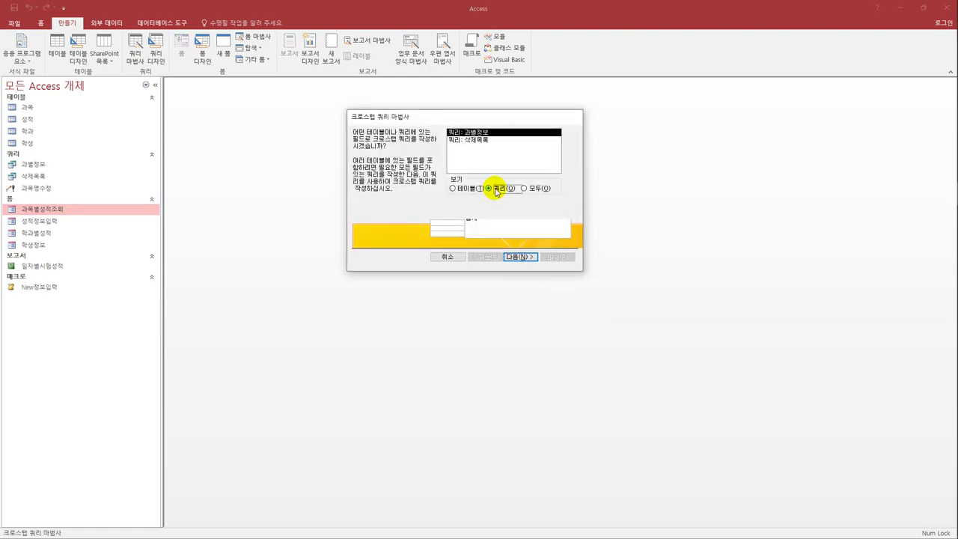
pyautogui.click(509, 255)
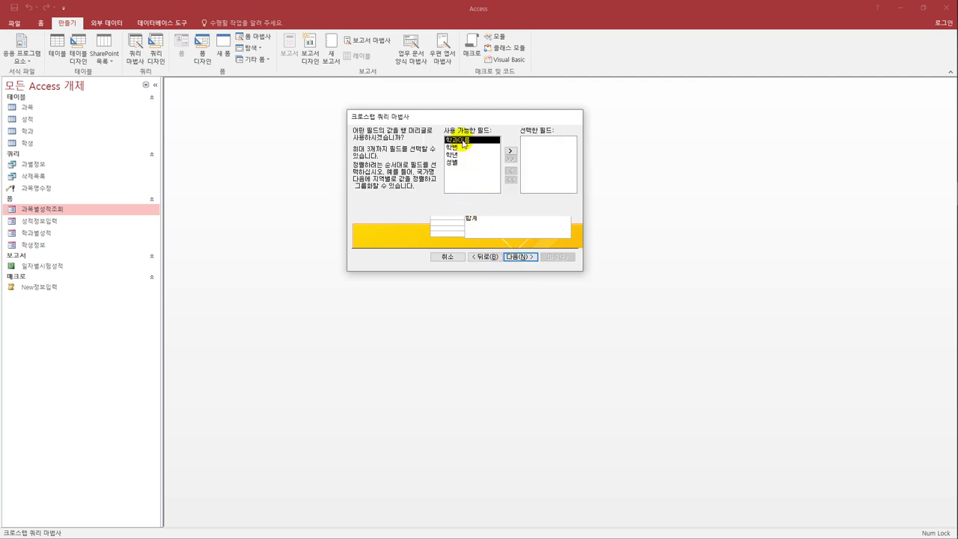
# Use 학과이름 as the row heading and 성별 as the column heading, calculating the count (개수) of 학번
pyautogui.doubleClick(461, 140)
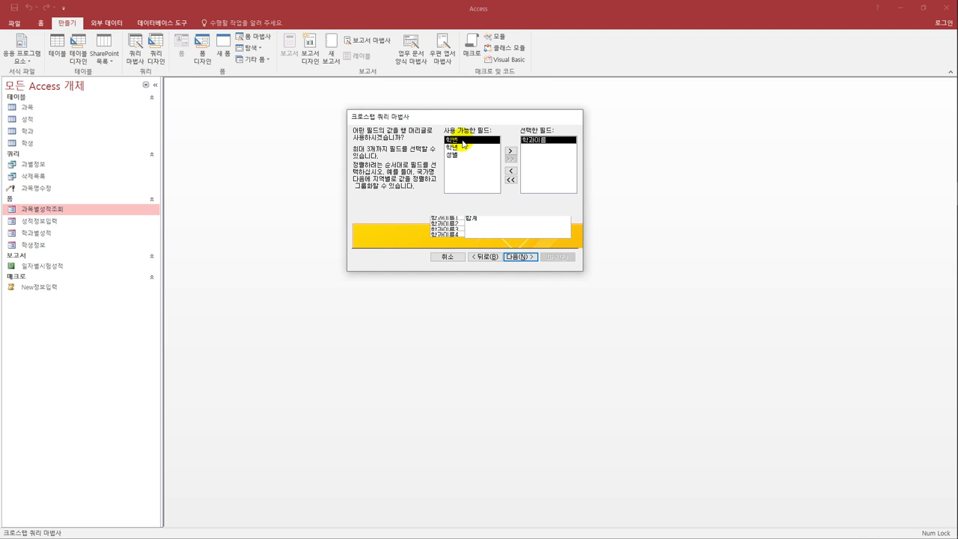
pyautogui.click(518, 257)
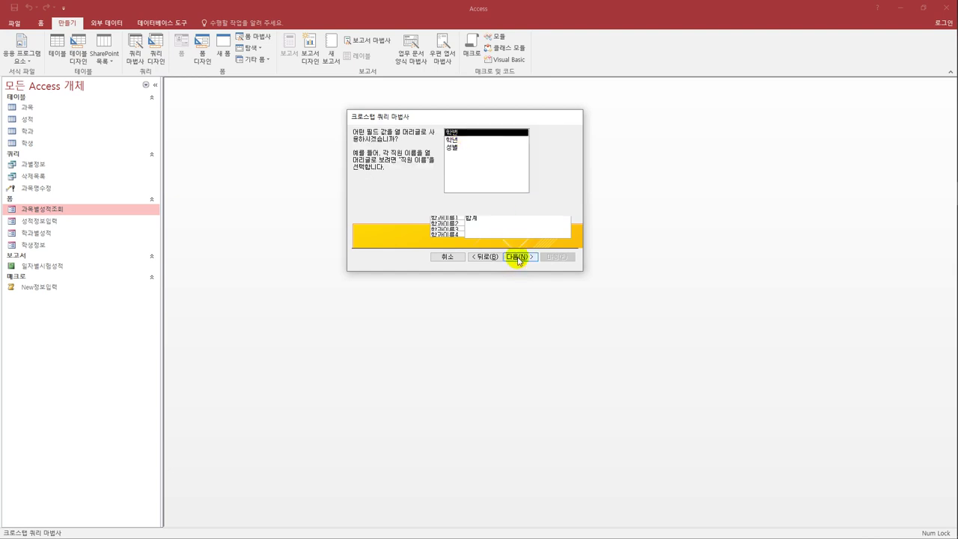
pyautogui.doubleClick(459, 149)
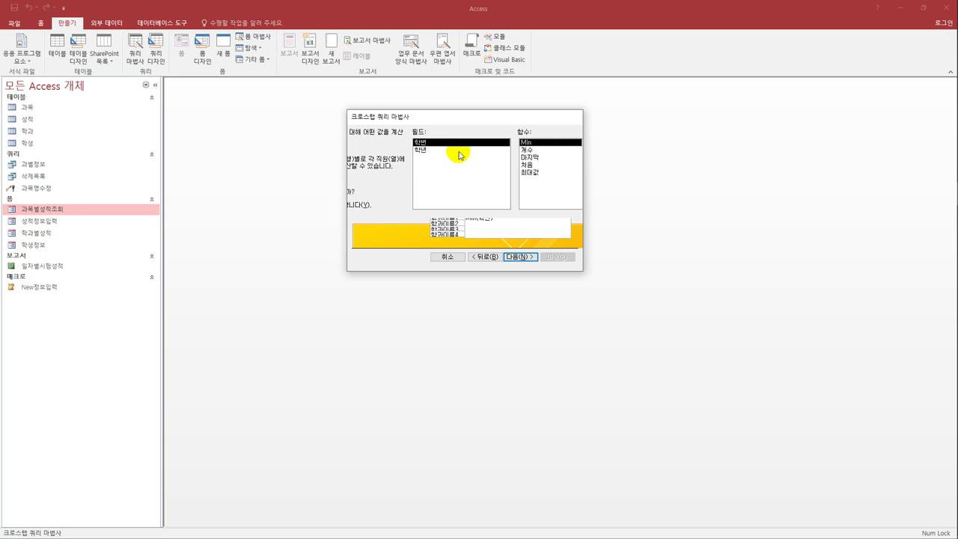
pyautogui.click(524, 149)
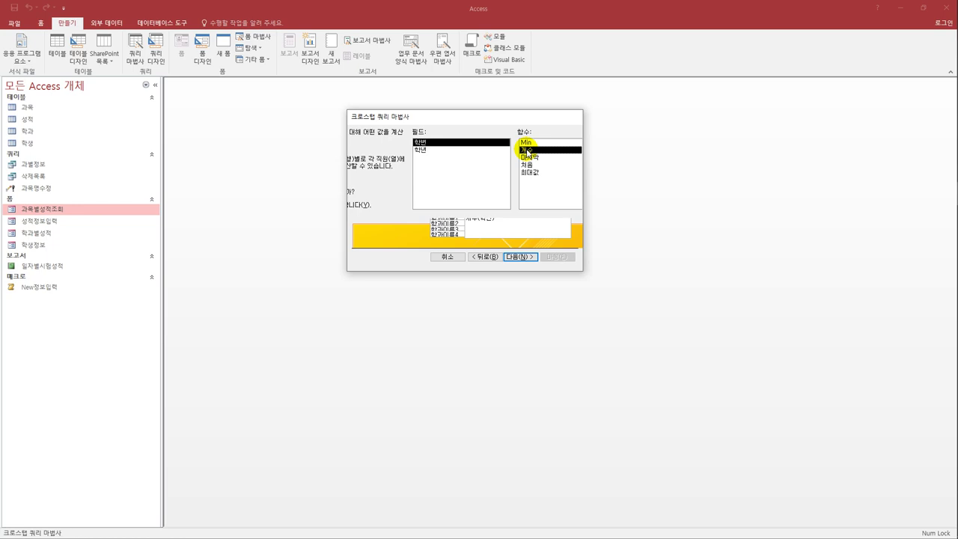
pyautogui.click(518, 259)
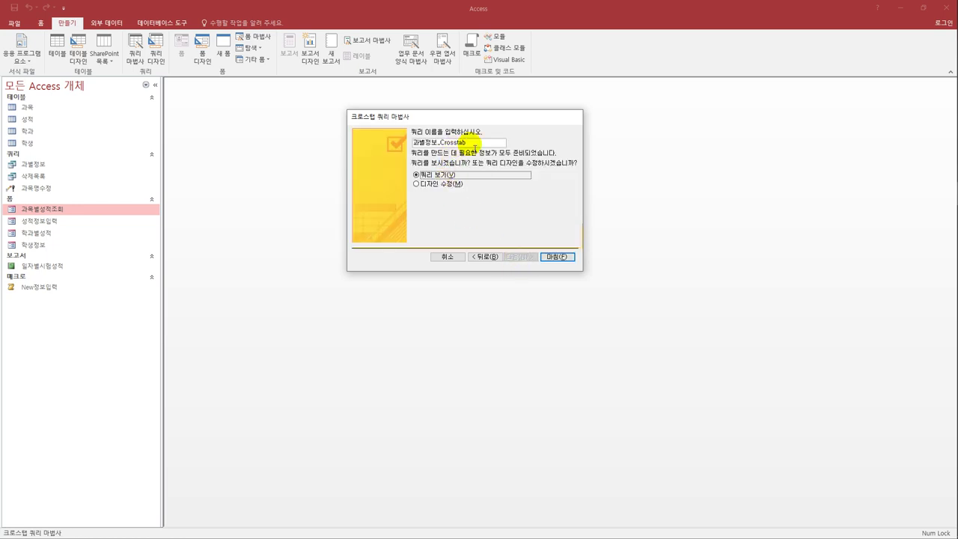
# Name the crosstab query 학과별성별 and finish the wizard with the option to modify the design
pyautogui.moveTo(467, 142); pyautogui.dragTo(404, 139)
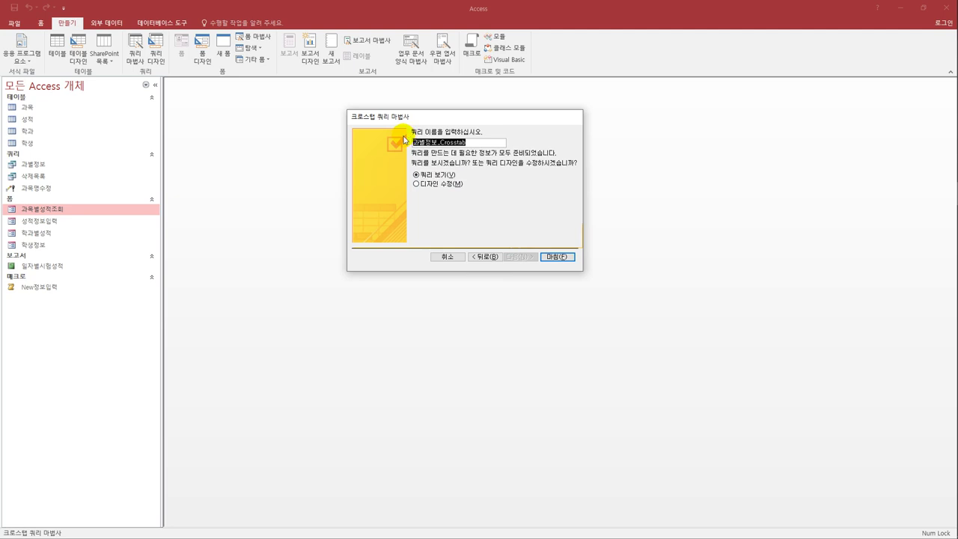
pyautogui.write('학과별서')
pyautogui.write('ㅇ')
pyautogui.write('별성별')
pyautogui.click(452, 187)
pyautogui.click(557, 257)
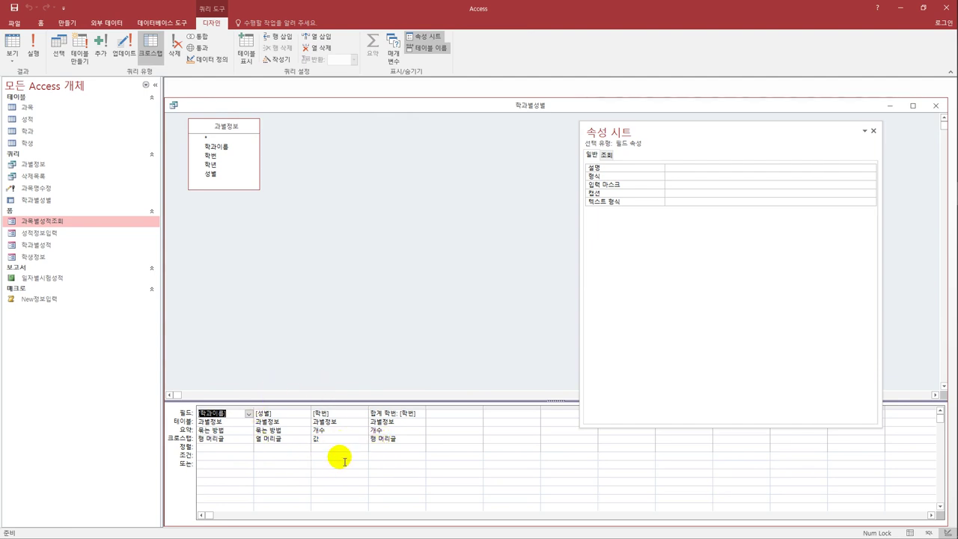
# Preview the crosstab datasheet, return to design view and delete the 합계 학번 column
pyautogui.click(12, 46)
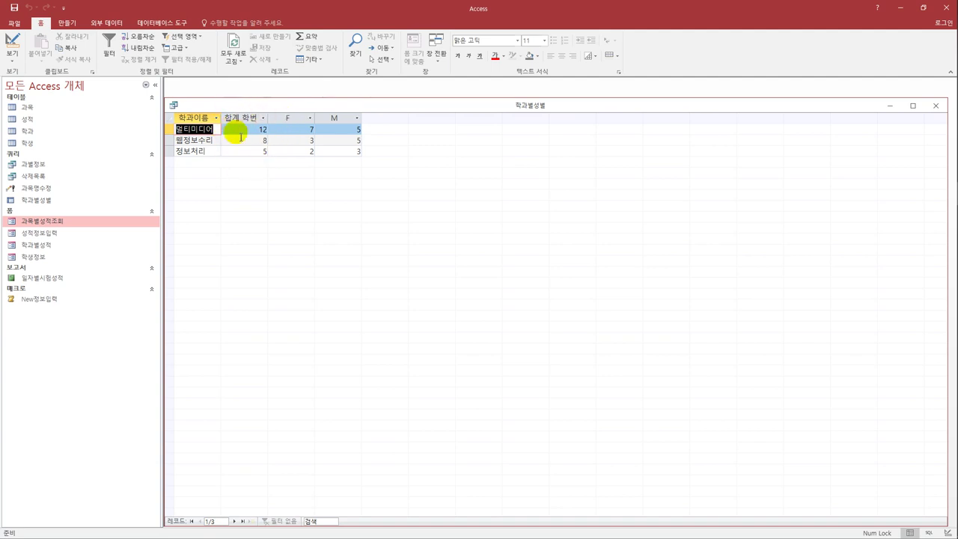
pyautogui.click(12, 57)
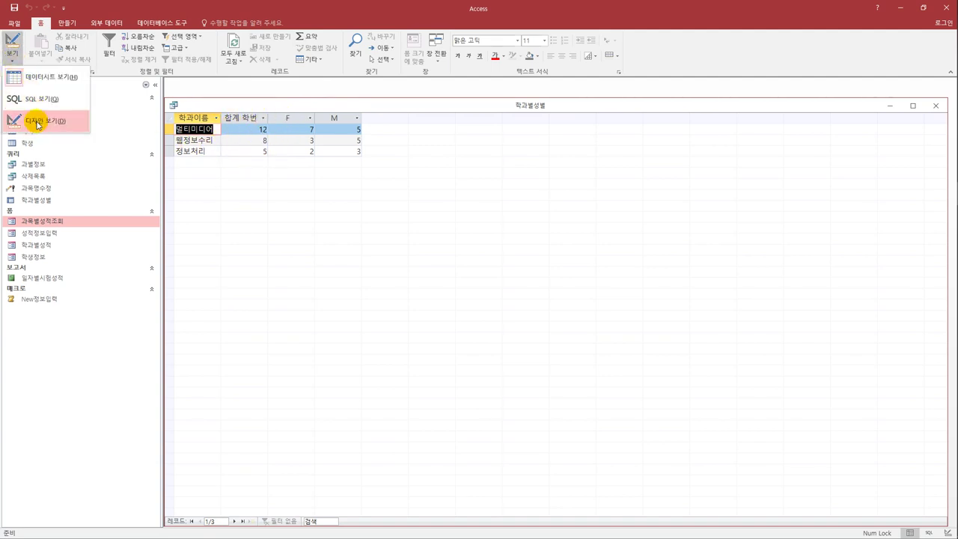
pyautogui.click(38, 123)
pyautogui.click(377, 409)
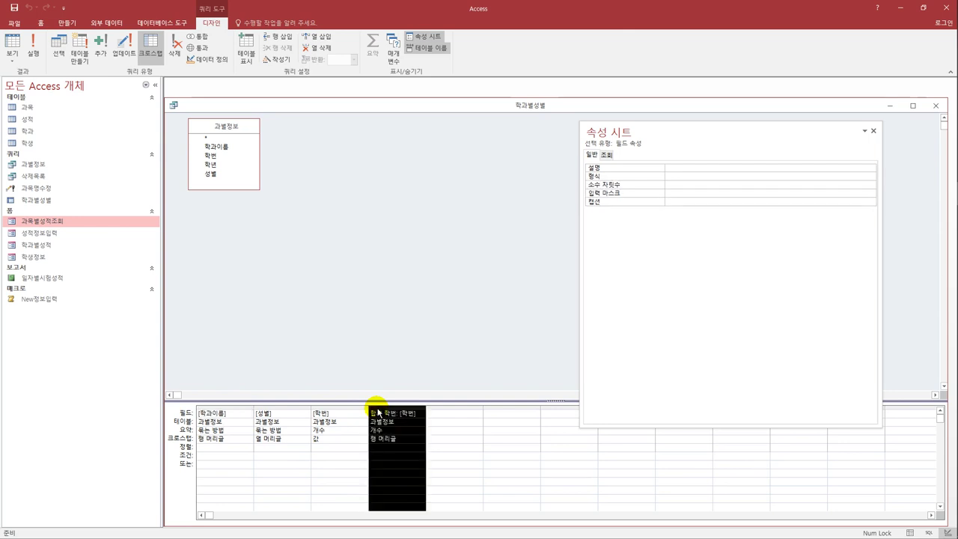
pyautogui.press('Delete')
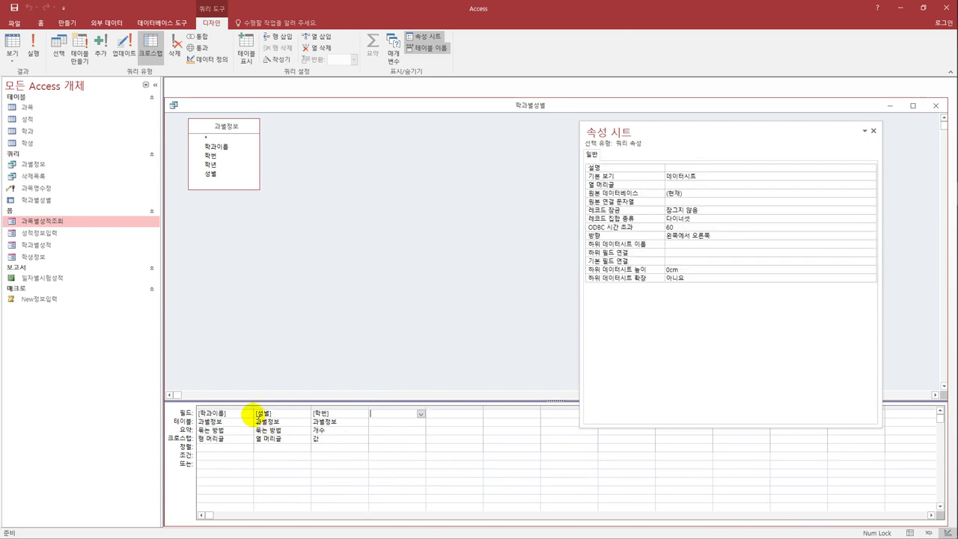
# Change the 성별 column-heading field to the expression IIf([성별]="M","남","여")
pyautogui.click(258, 414)
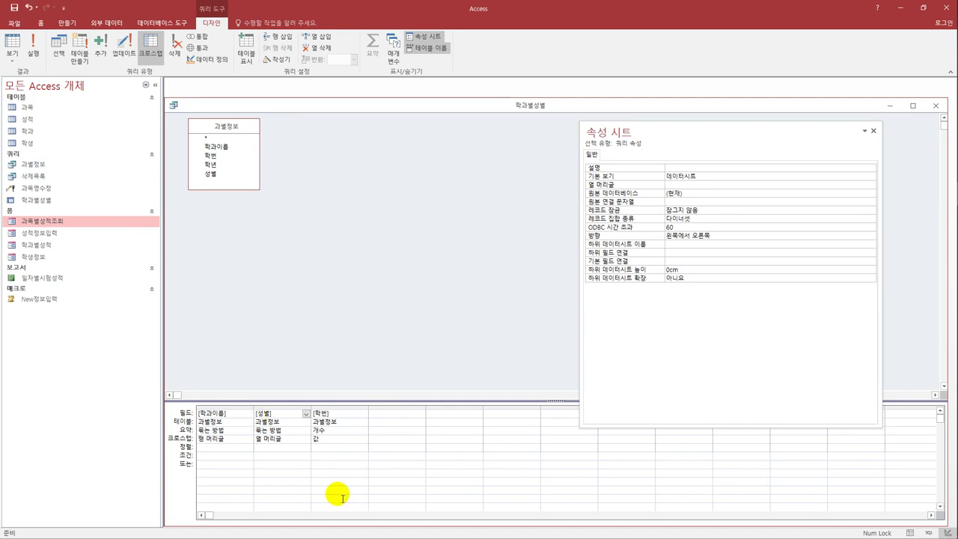
pyautogui.write('iif(')
pyautogui.write('=')
pyautogui.write('"')
pyautogui.write('M')
pyautogui.write('"')
pyautogui.write(',')
pyautogui.write('"남","여')
pyautogui.write('")')
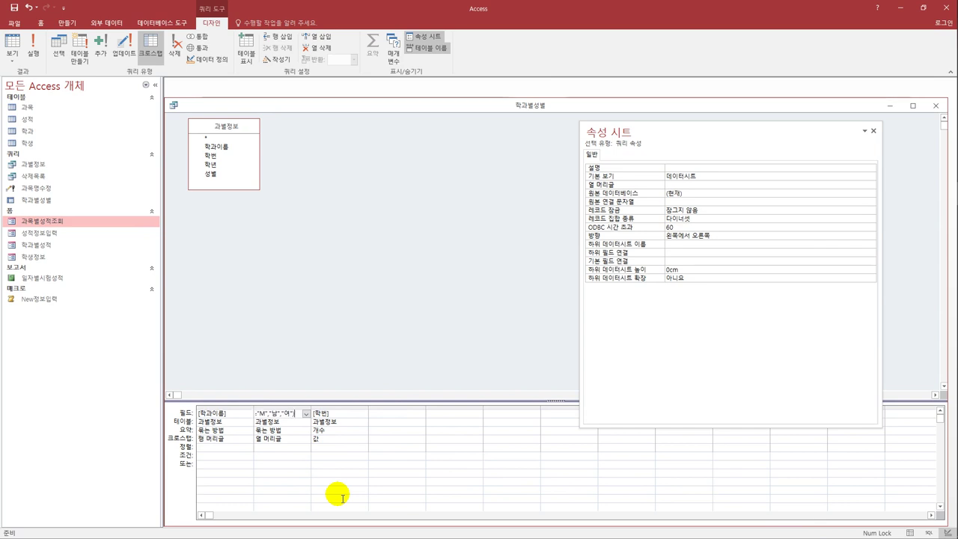
pyautogui.press('Tab')
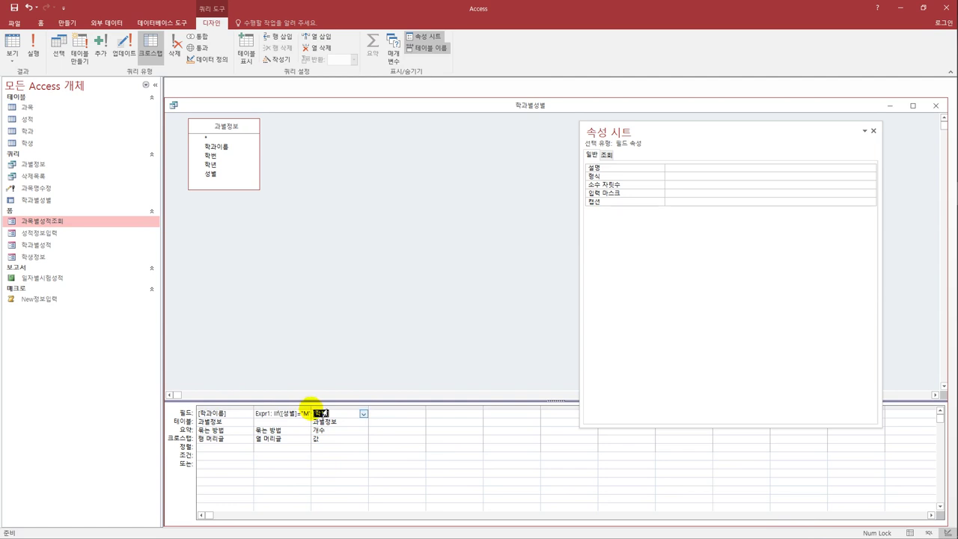
# Widen the expression column to check it, view the crosstab datasheet, and save and close the query
pyautogui.moveTo(311, 409); pyautogui.dragTo(366, 410)
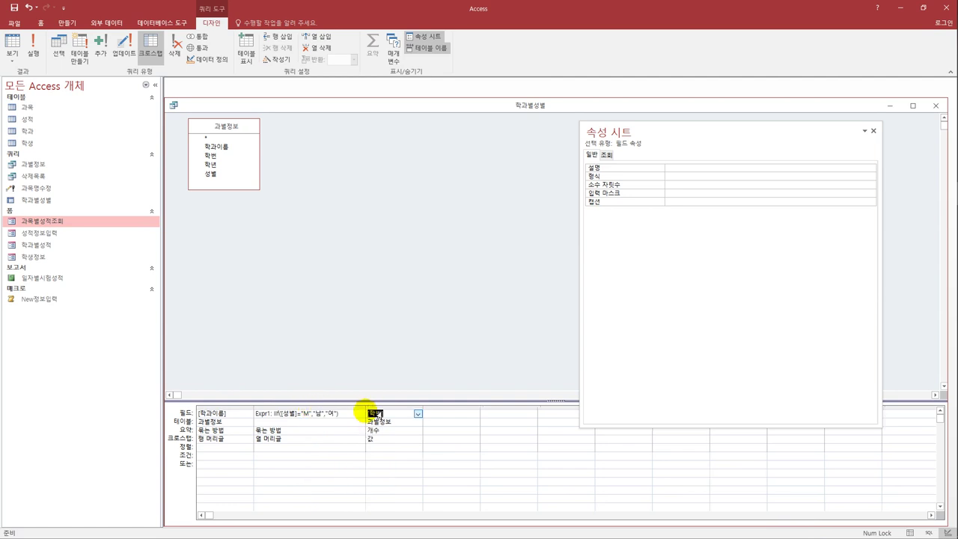
pyautogui.click(322, 439)
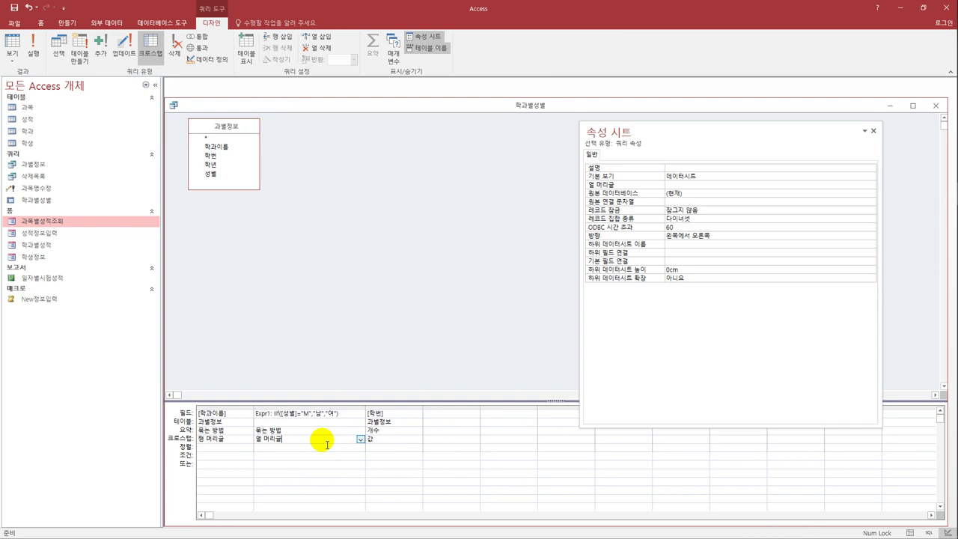
pyautogui.click(13, 46)
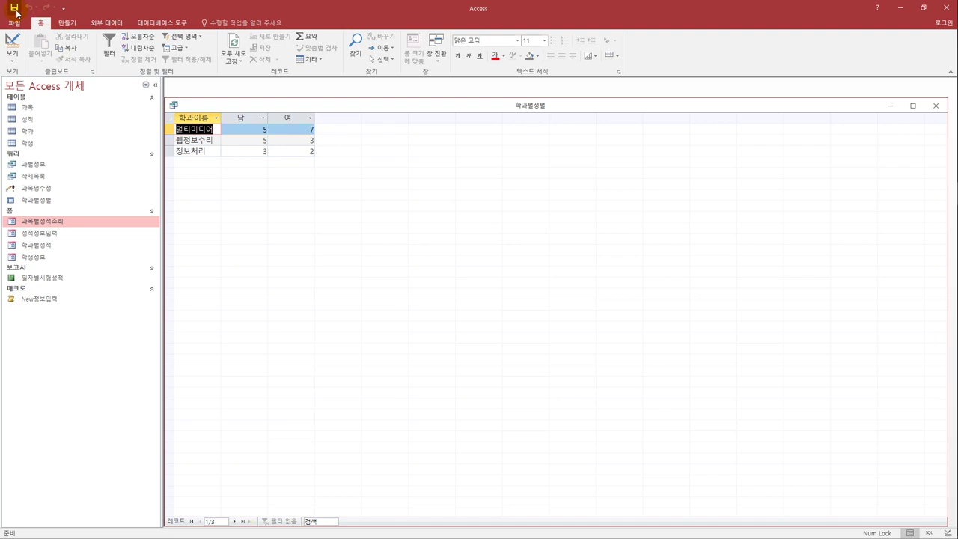
pyautogui.click(935, 105)
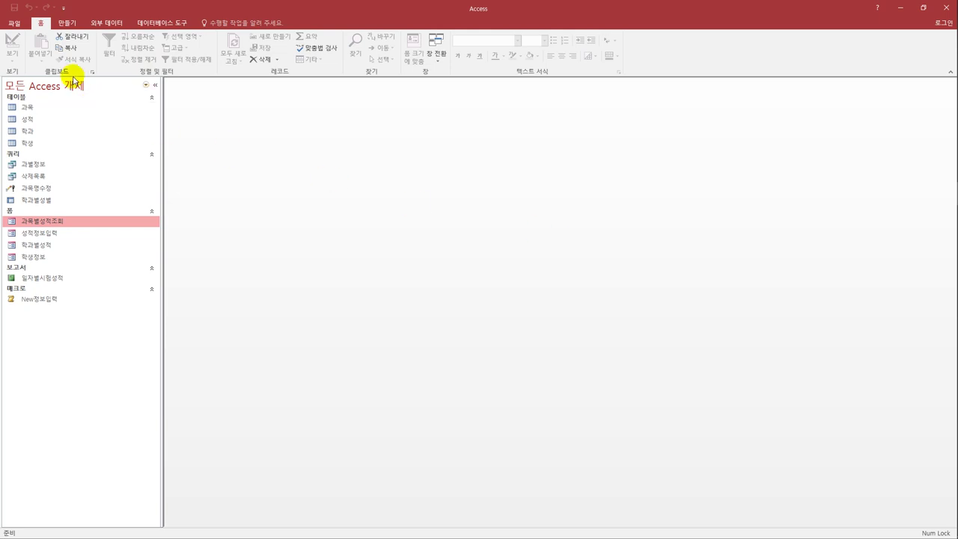
# Start a new query design with the 성적, 학생 and 학과 tables, and enlarge the 학생 field list to show all its fields
pyautogui.click(66, 22)
pyautogui.click(160, 59)
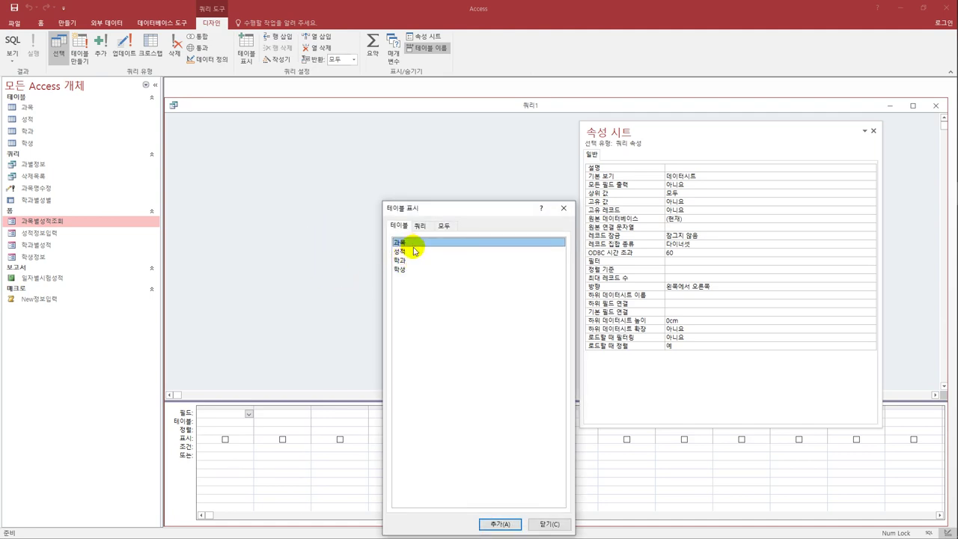
pyautogui.doubleClick(408, 252)
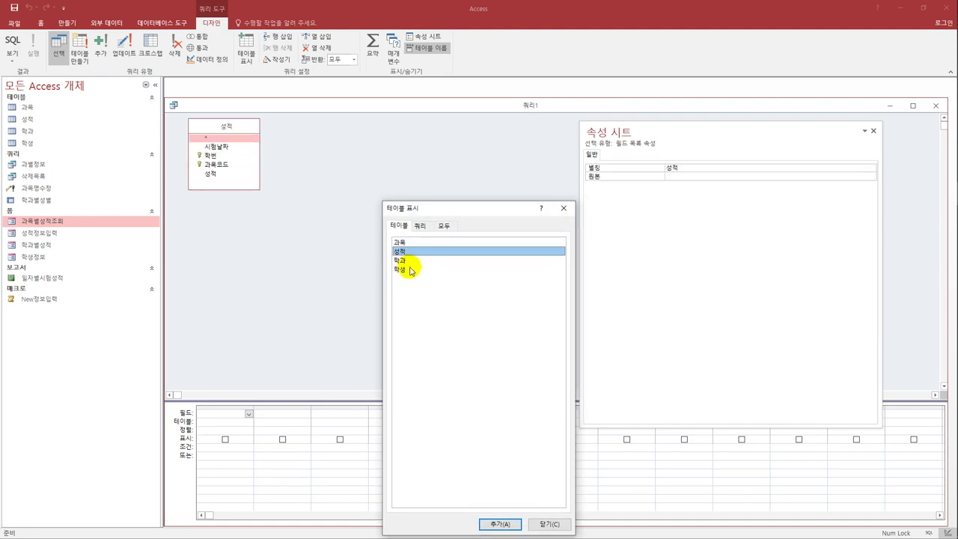
pyautogui.doubleClick(410, 269)
pyautogui.click(410, 263)
pyautogui.doubleClick(410, 263)
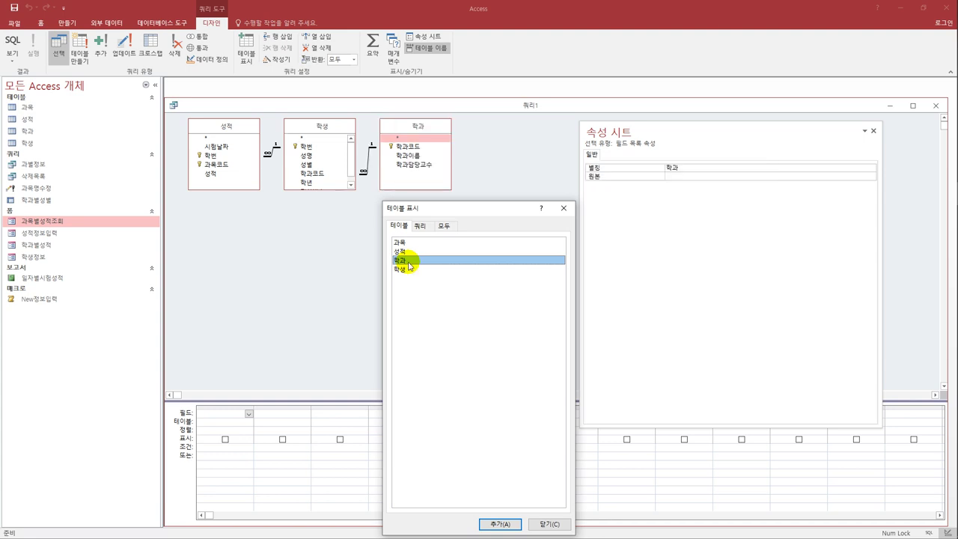
pyautogui.click(563, 208)
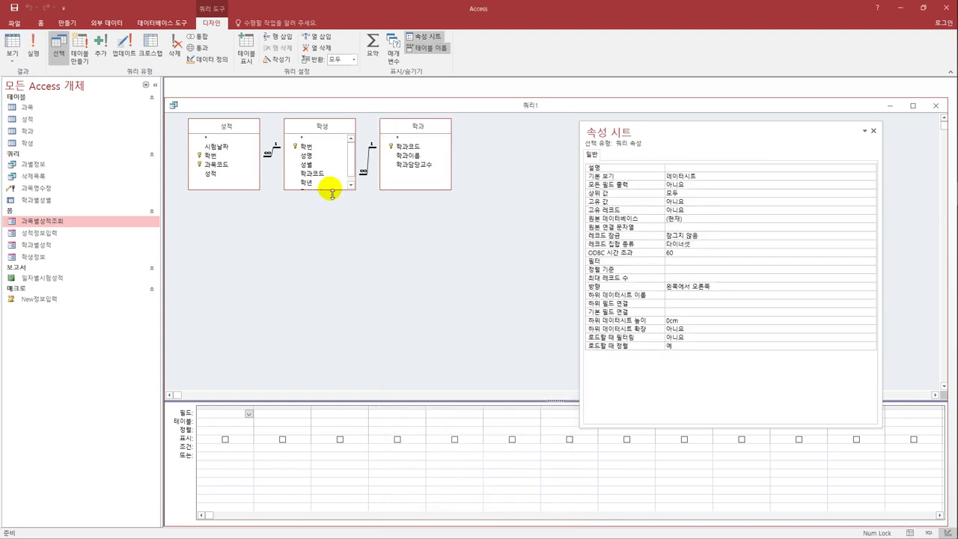
pyautogui.moveTo(332, 190); pyautogui.dragTo(332, 237)
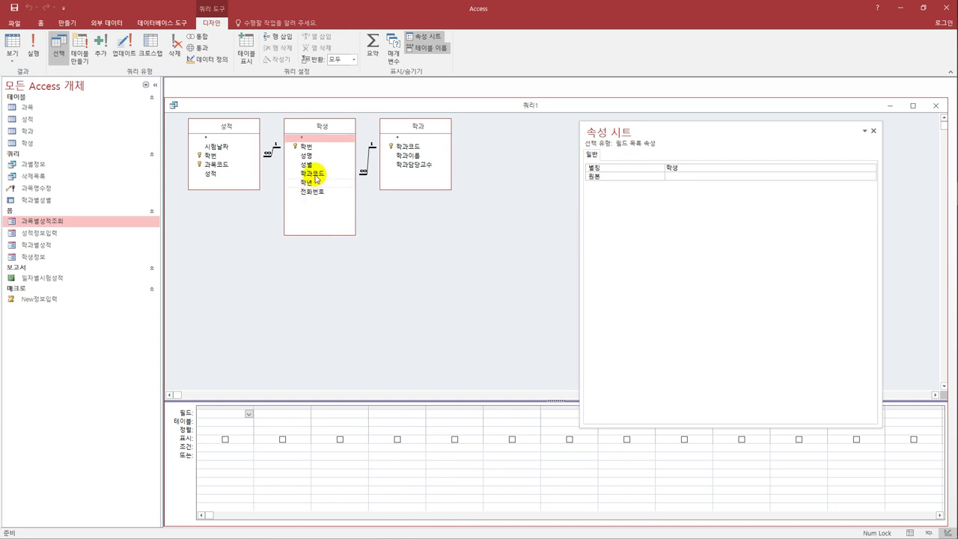
# Add 성명 from 학생, 과목코드 and 성적 from 성적, and 학과이름 from 학과 to the query grid
pyautogui.doubleClick(312, 156)
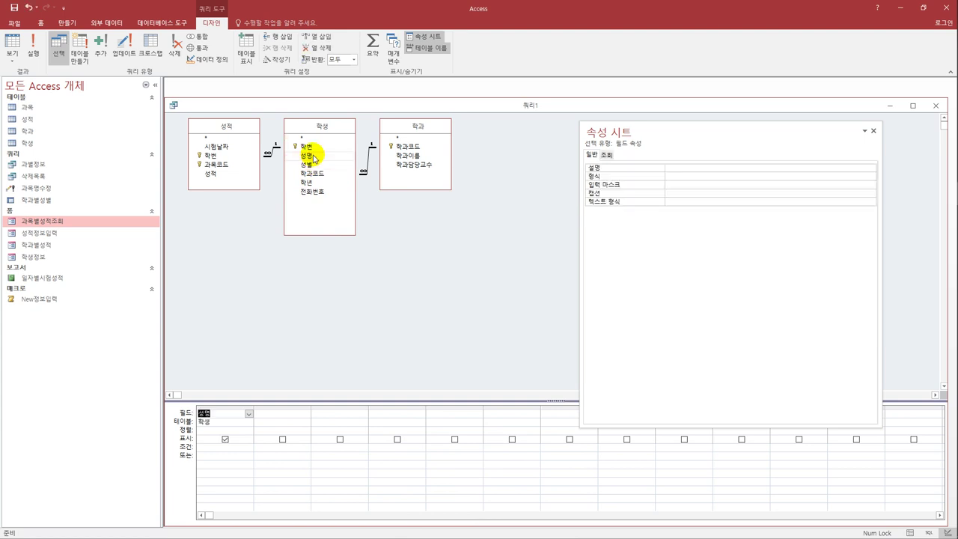
pyautogui.click(320, 174)
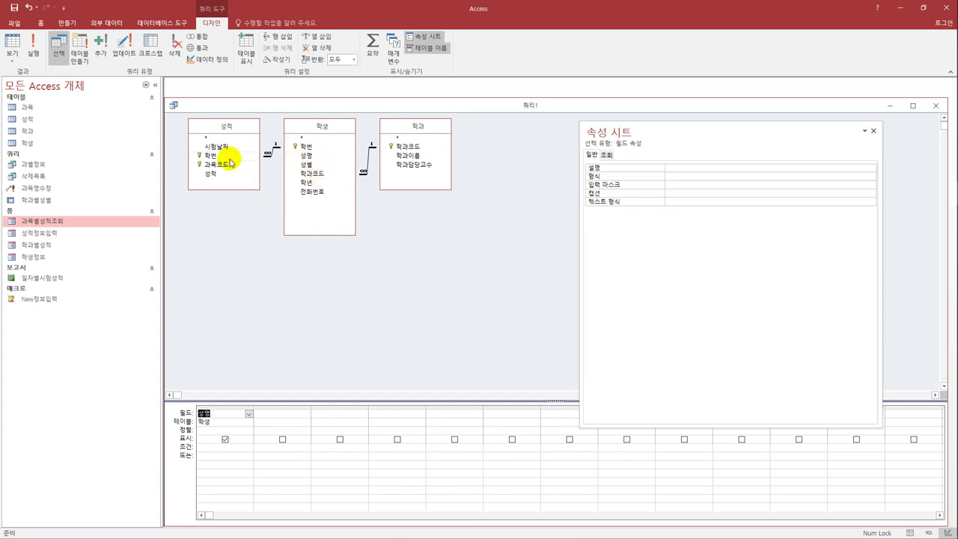
pyautogui.click(228, 164)
pyautogui.doubleClick(228, 164)
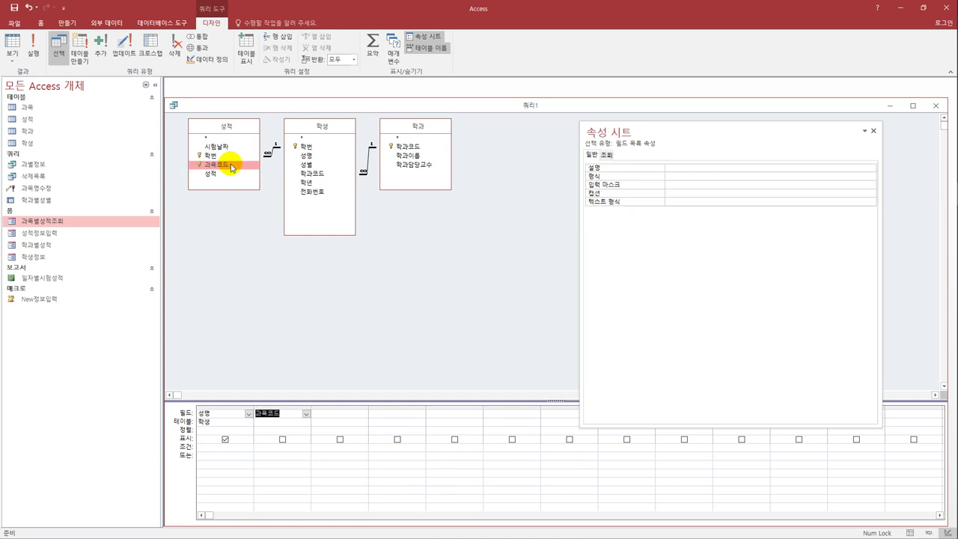
pyautogui.click(229, 175)
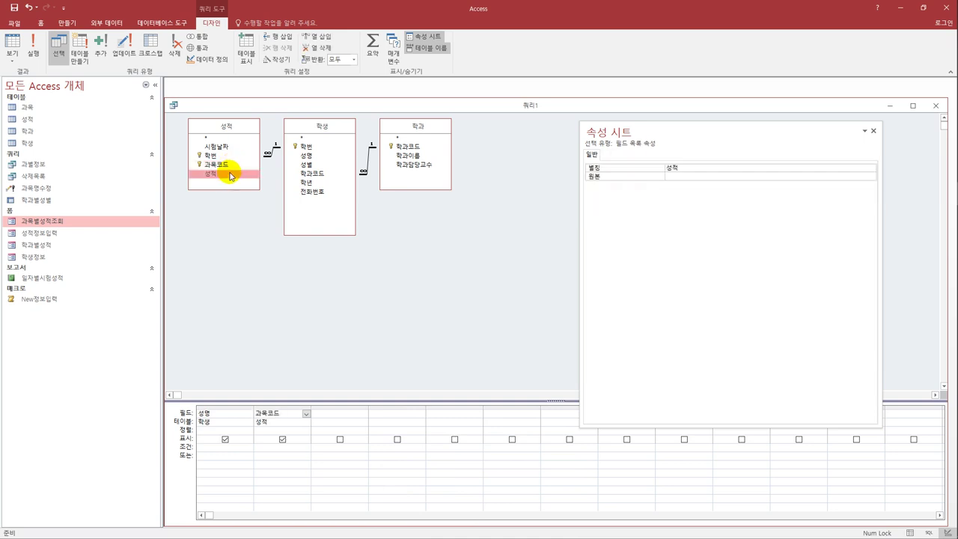
pyautogui.doubleClick(230, 174)
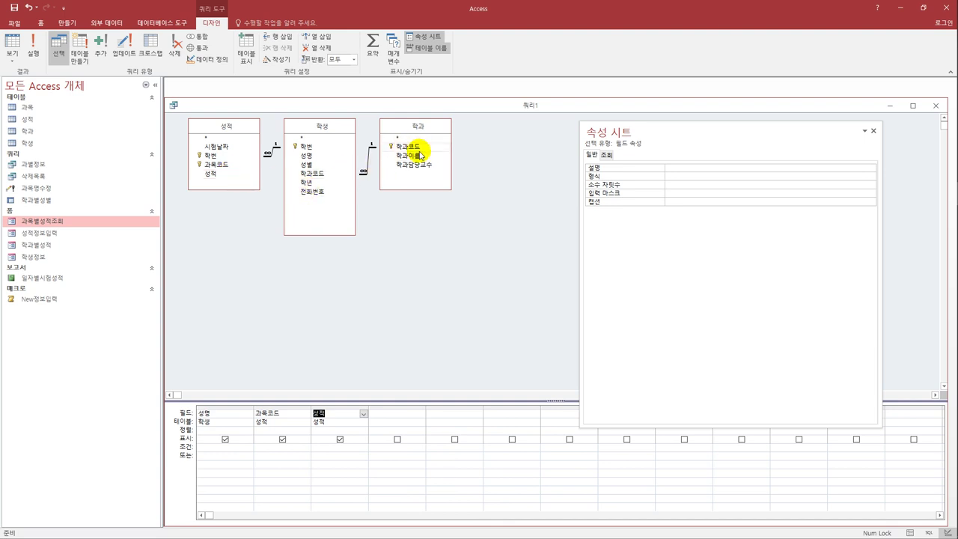
pyautogui.click(420, 157)
pyautogui.doubleClick(420, 157)
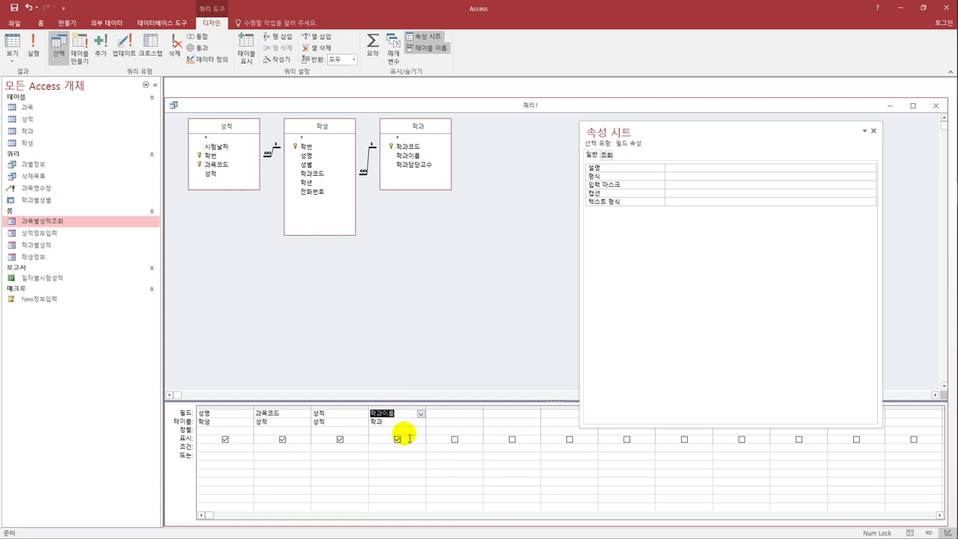
# Hide the 학과이름 field from the output, give it the parameter criterion [학과이름을 입력하세요], and widen its column
pyautogui.click(397, 439)
pyautogui.click(399, 448)
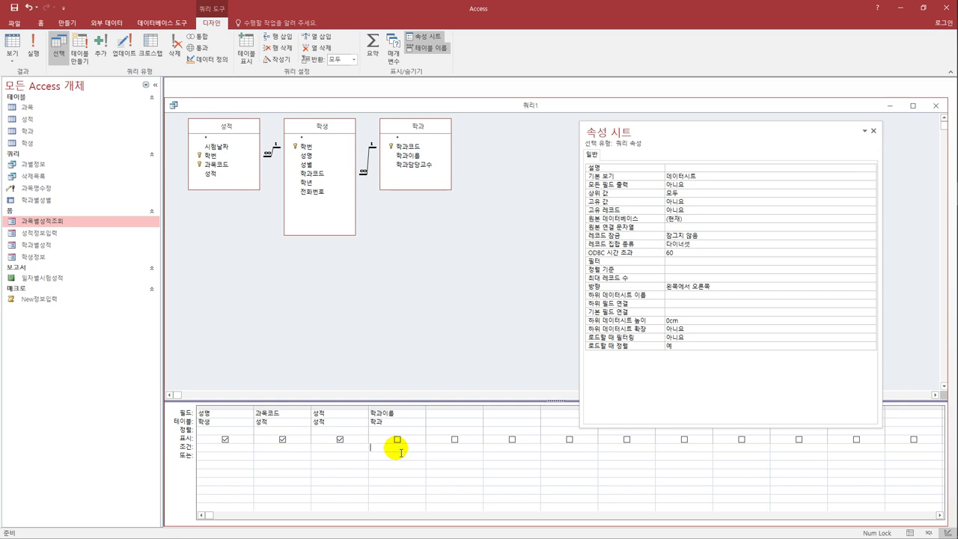
pyautogui.write('[]학과이름을 ㅇ입력하세요')
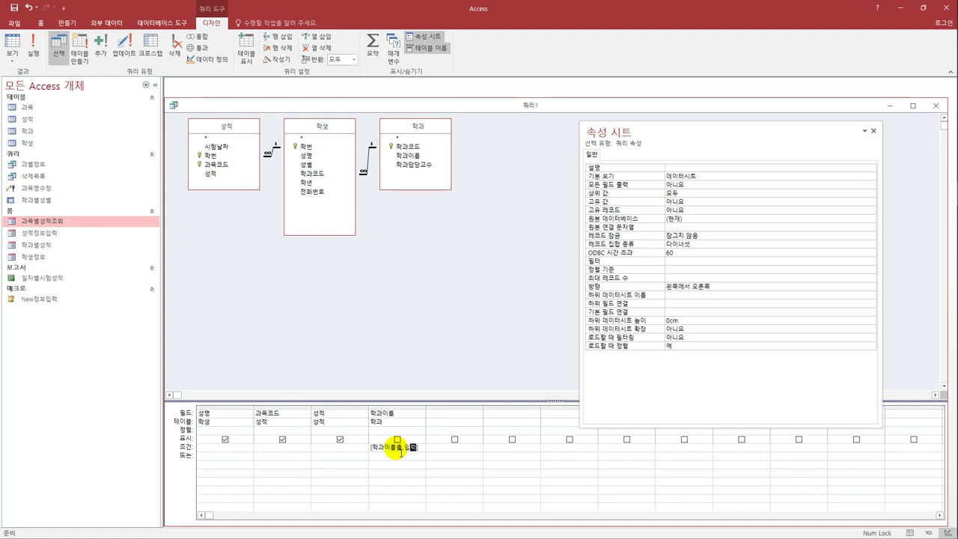
pyautogui.press('BackSpace')
pyautogui.press('BackSpace')
pyautogui.press('BackSpace')
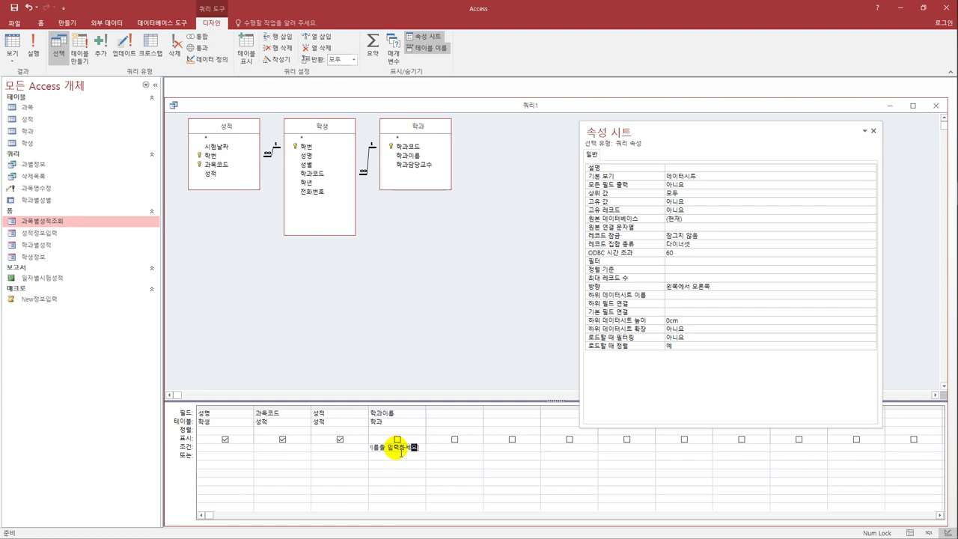
pyautogui.write('ㅅ')
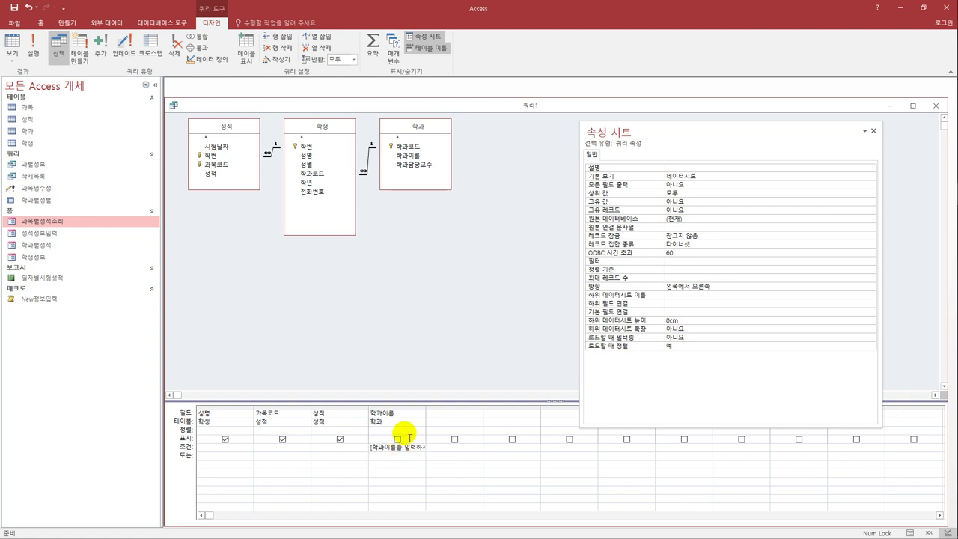
pyautogui.moveTo(430, 412); pyautogui.dragTo(463, 412)
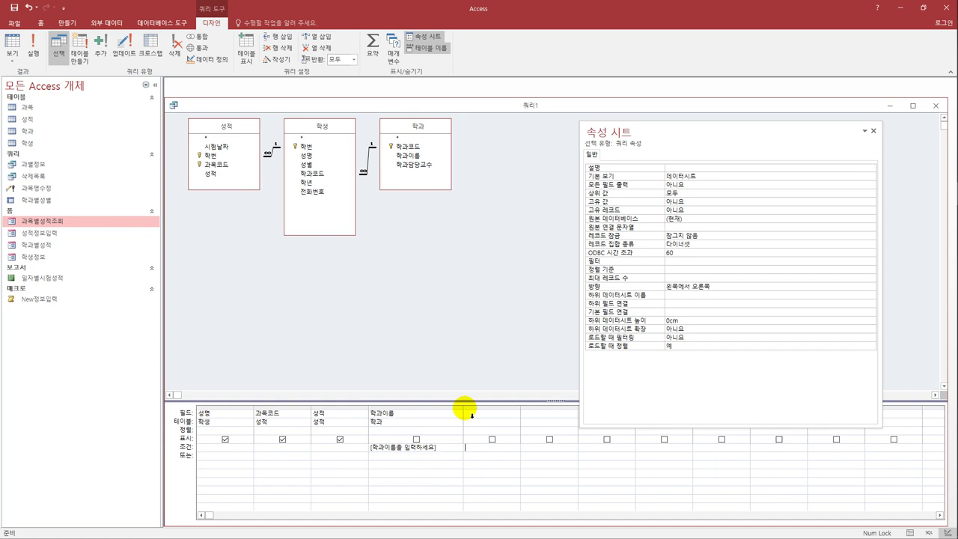
# Convert the query to a make-table query targeting 학과별성적 in the current database, and save it as 성적조회
pyautogui.click(79, 47)
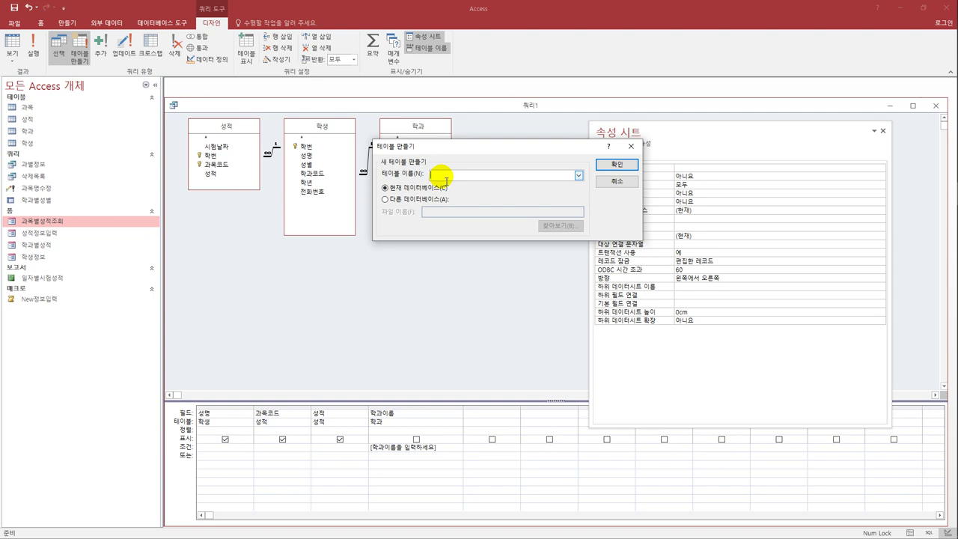
pyautogui.write('학과별성적')
pyautogui.click(606, 165)
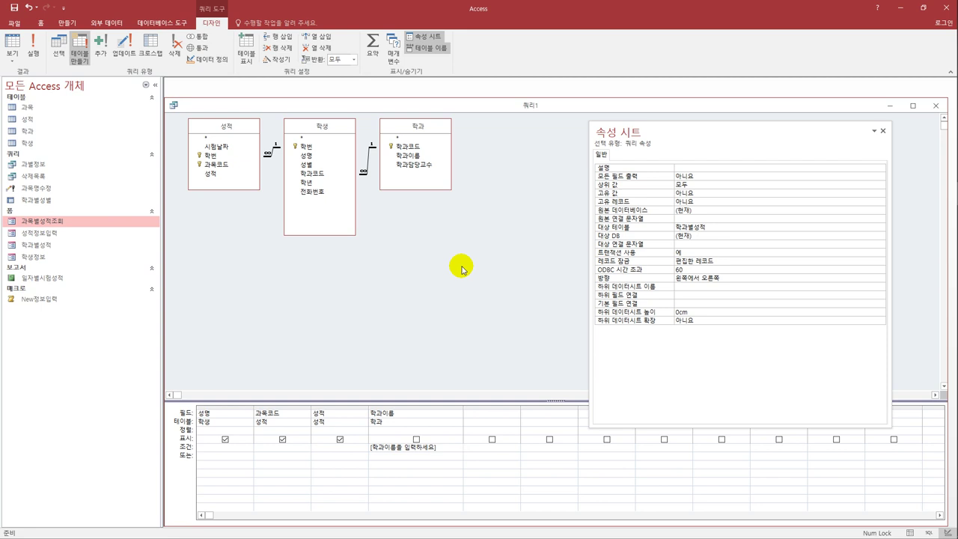
pyautogui.click(14, 7)
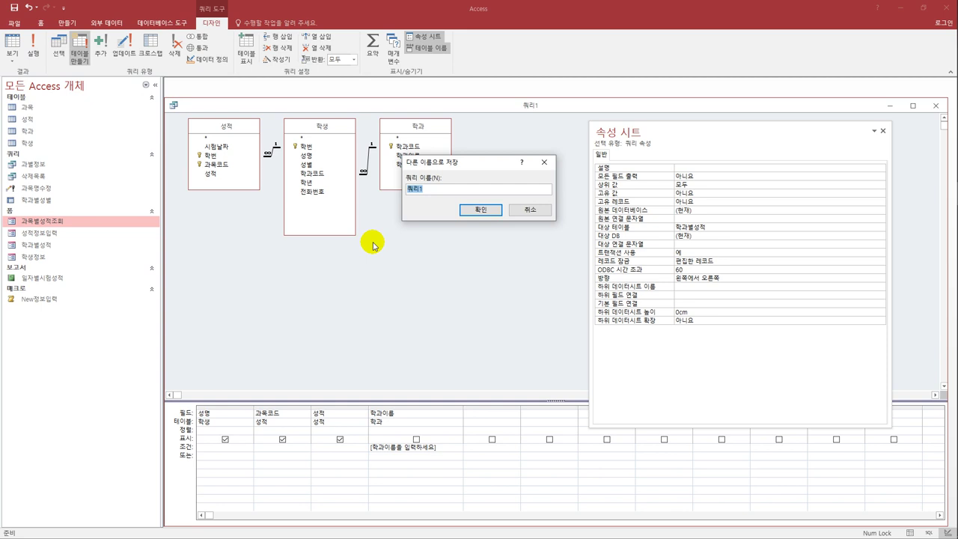
pyautogui.write('성적조회')
pyautogui.click(493, 211)
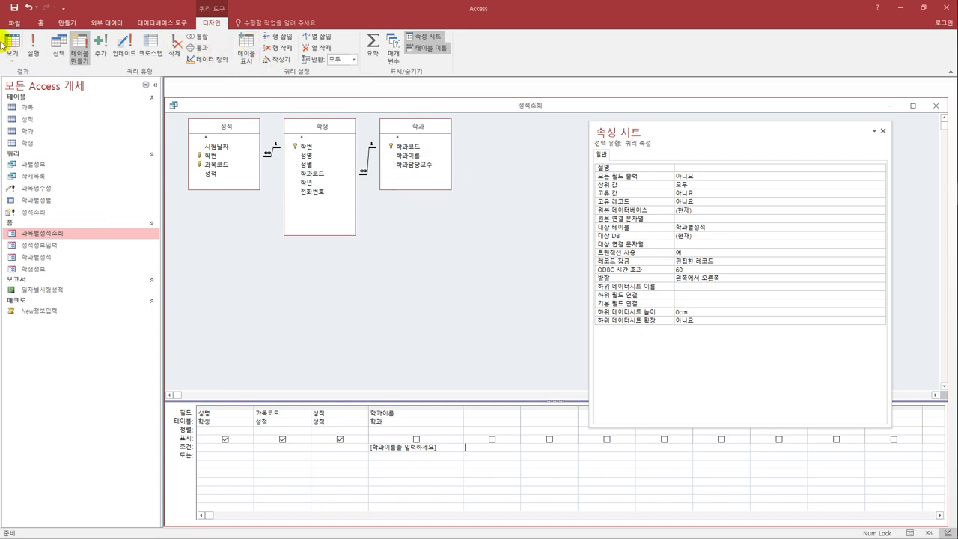
# Preview the 성적조회 query's datasheet with 정보처리 as the department name, then save and close it
pyautogui.click(12, 43)
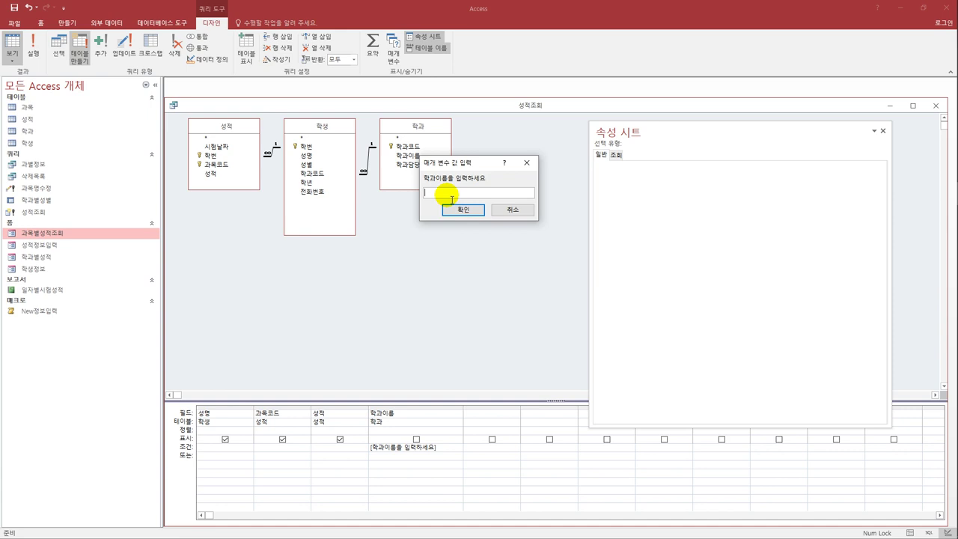
pyautogui.write('정보처리')
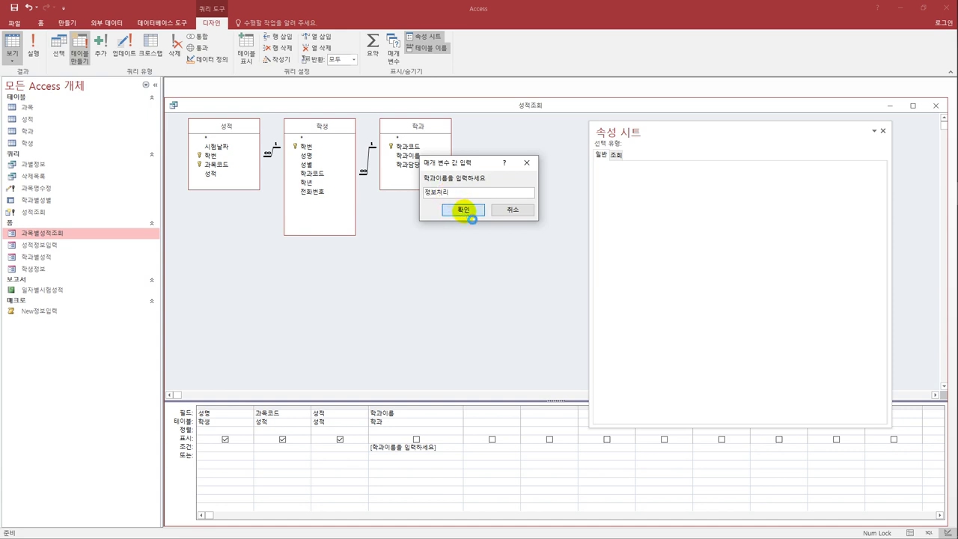
pyautogui.click(462, 210)
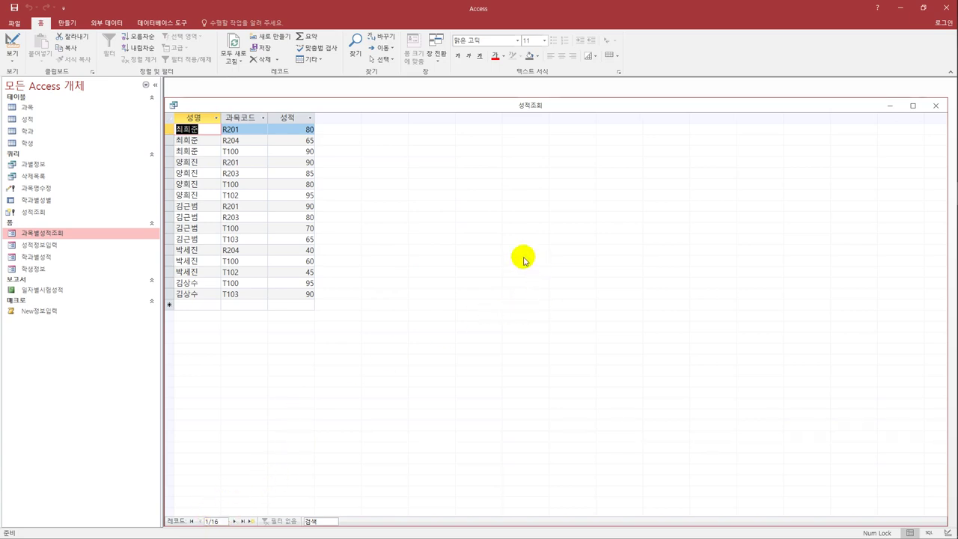
pyautogui.click(13, 10)
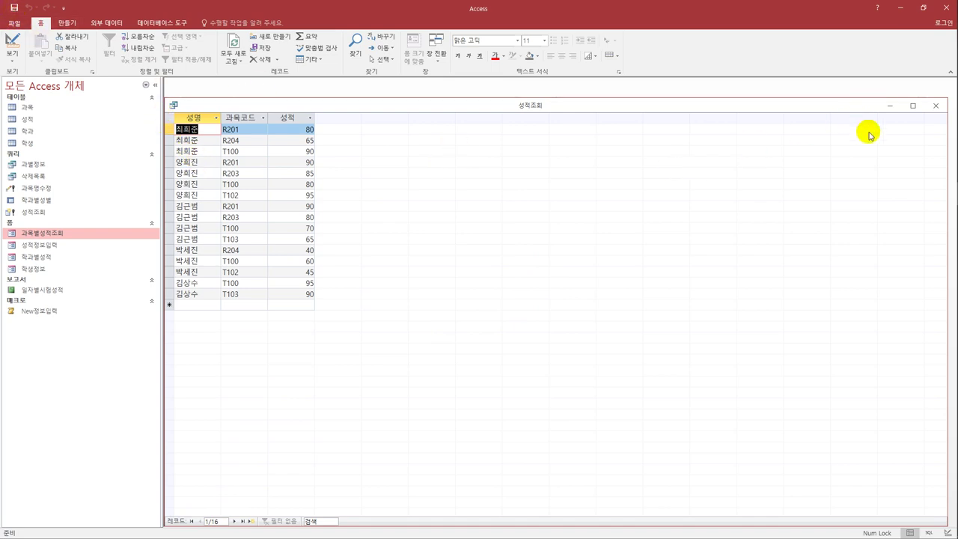
pyautogui.click(935, 105)
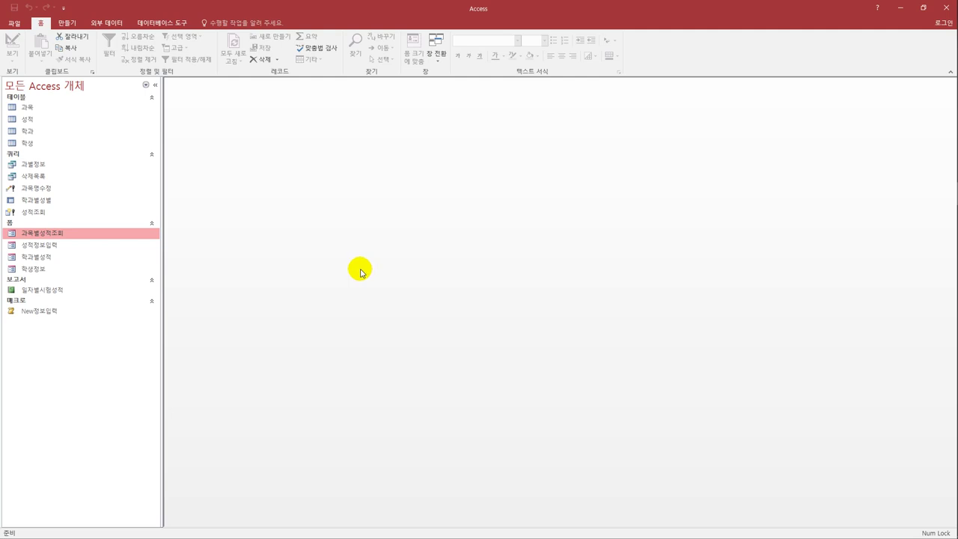
# Run the 성적조회 query with 정보처리 as the department name and accept creating the new table
pyautogui.click(40, 214)
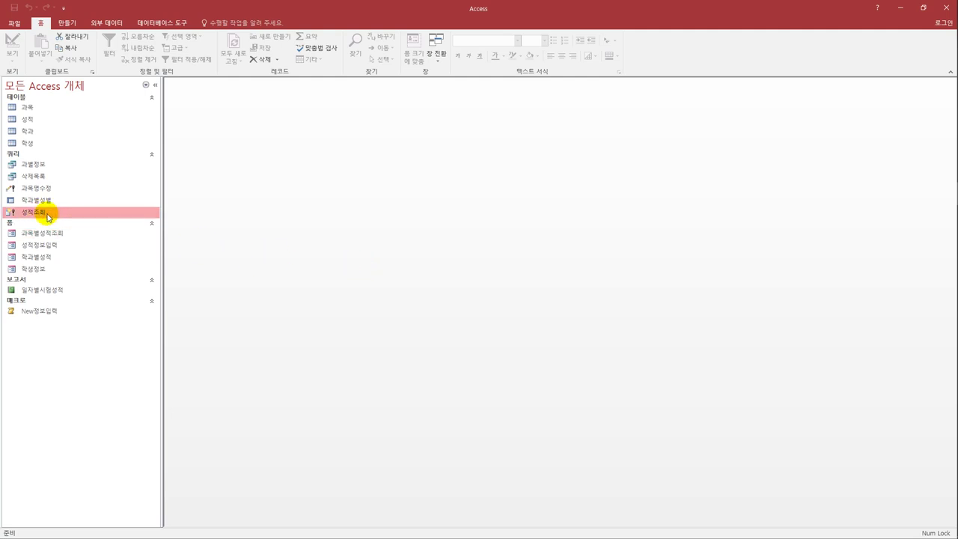
pyautogui.doubleClick(47, 216)
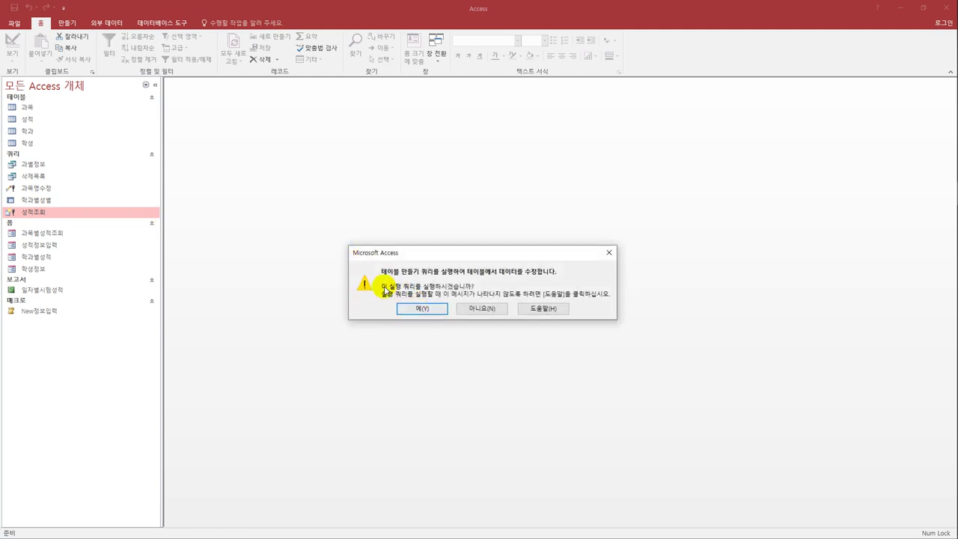
pyautogui.click(422, 309)
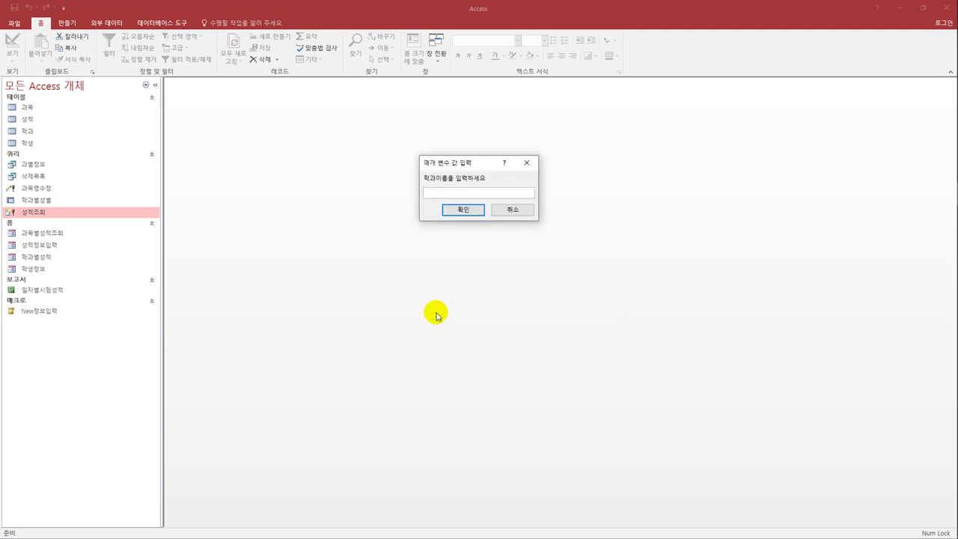
pyautogui.write('정보처리')
pyautogui.click(451, 210)
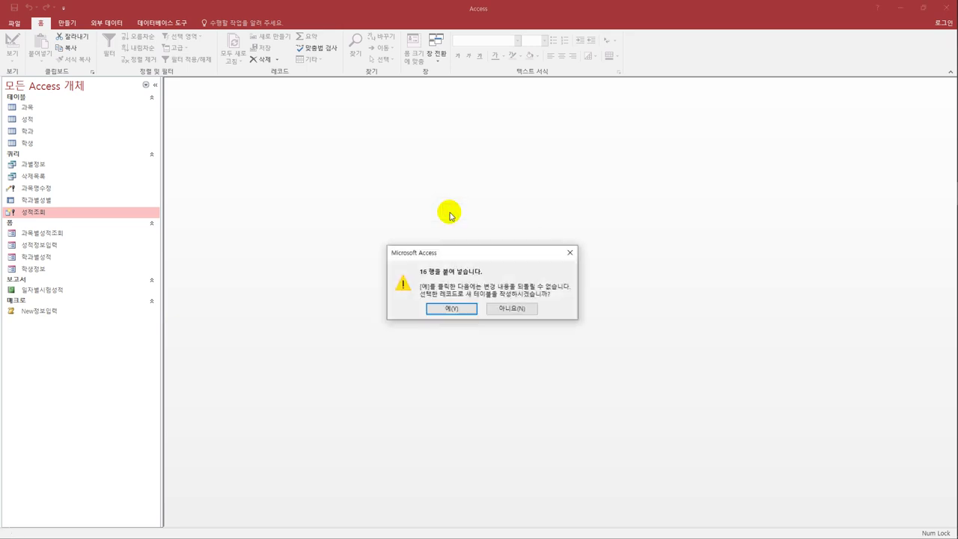
pyautogui.click(452, 308)
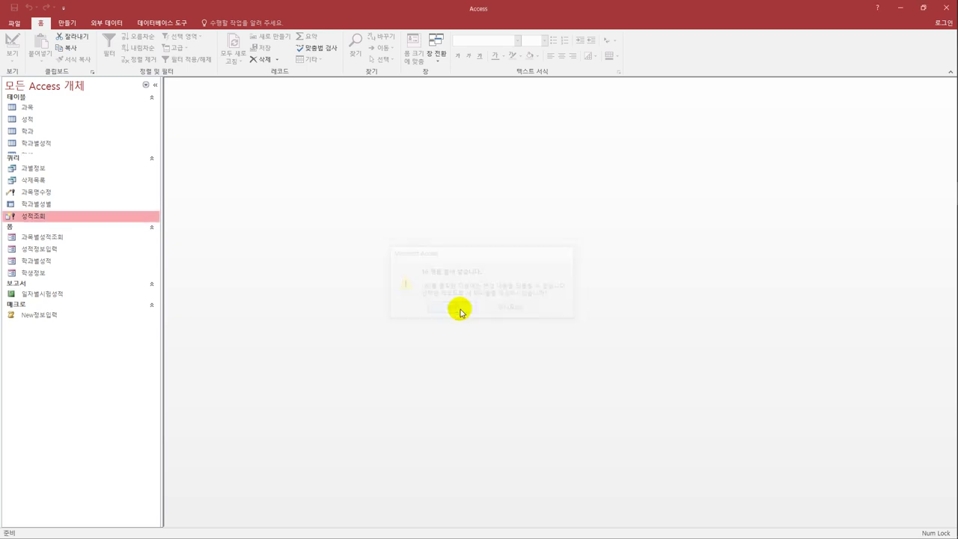